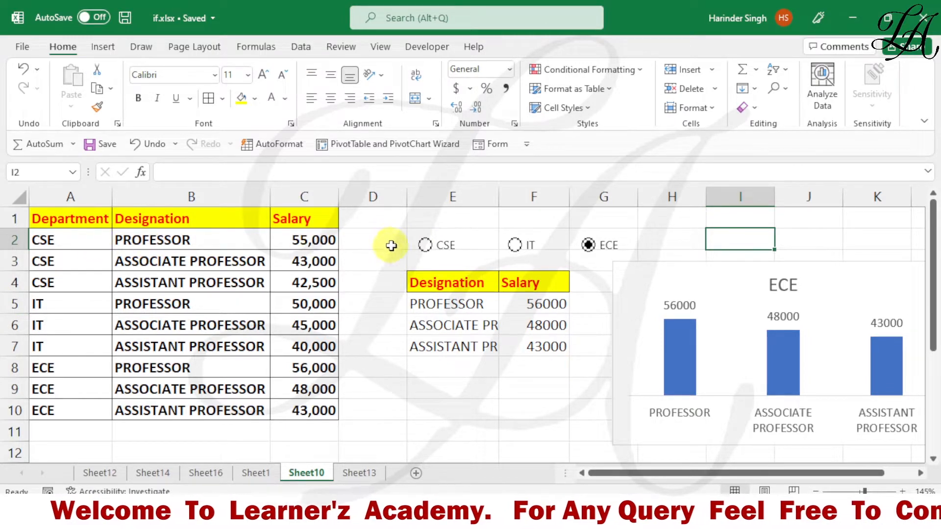
View the finished example's table and chart for the CSE department and for the IT department.
{"action": "left_click", "coordinate": [425, 245]}
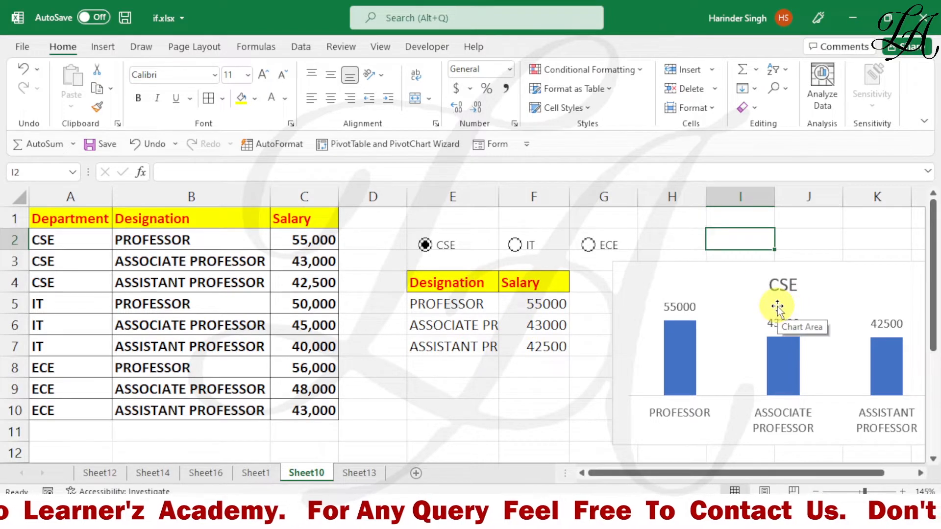
{"action": "left_click", "coordinate": [524, 250]}
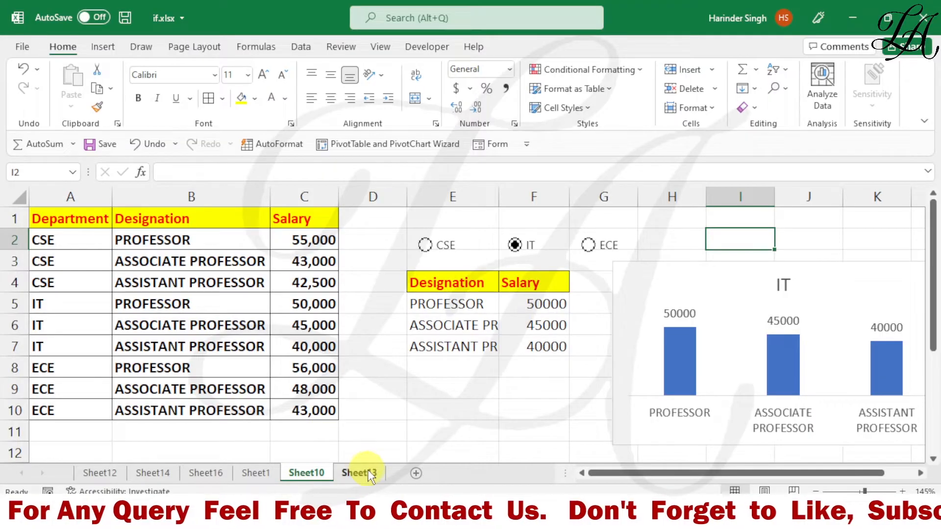
Open Sheet13 and select cell E2 beside the salary table.
{"action": "left_click", "coordinate": [368, 474]}
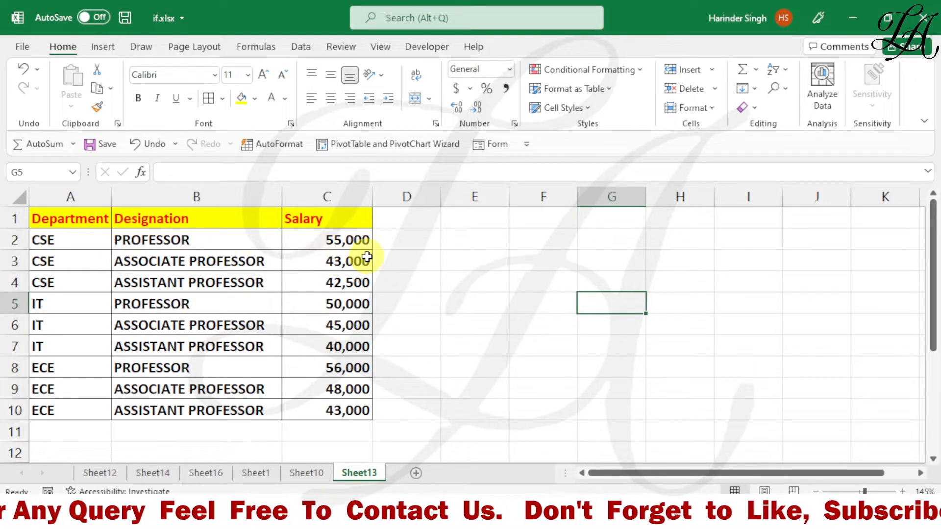
{"action": "left_click", "coordinate": [429, 241]}
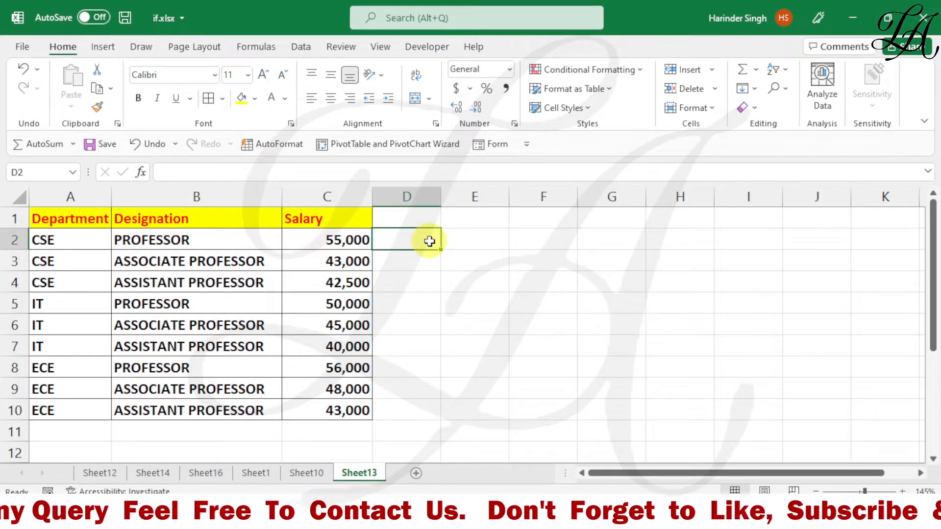
{"action": "left_click", "coordinate": [478, 241]}
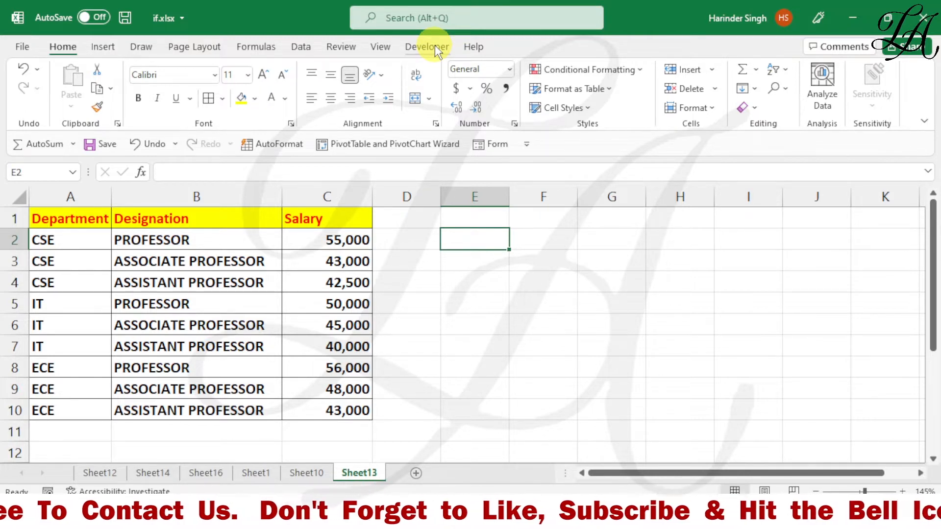
Check in the program's ribbon customization options that the Developer tab is enabled.
{"action": "left_click", "coordinate": [22, 46]}
{"action": "left_click", "coordinate": [46, 451]}
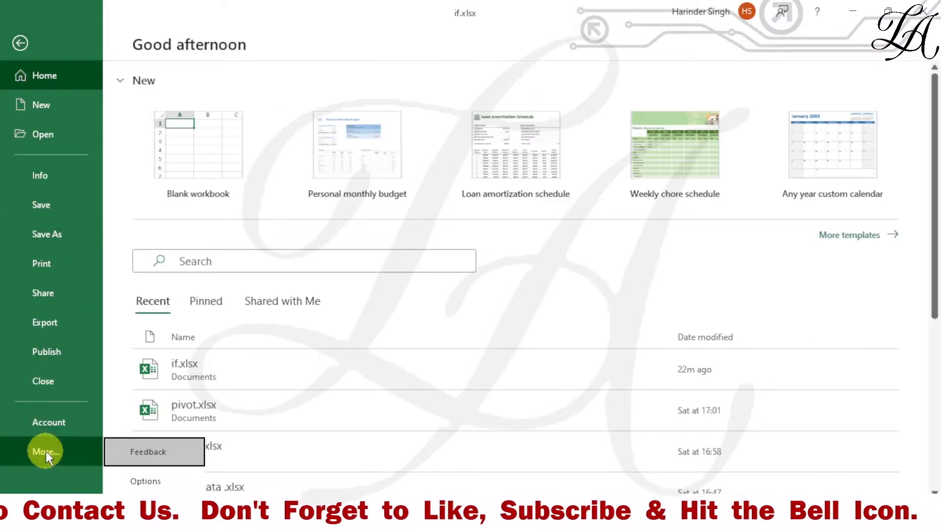
{"action": "left_click", "coordinate": [138, 480]}
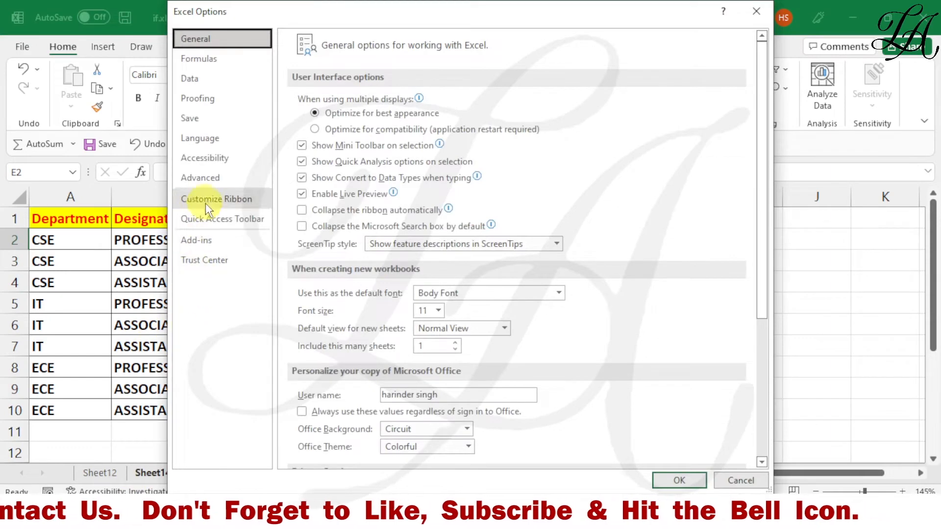
{"action": "left_click", "coordinate": [207, 199]}
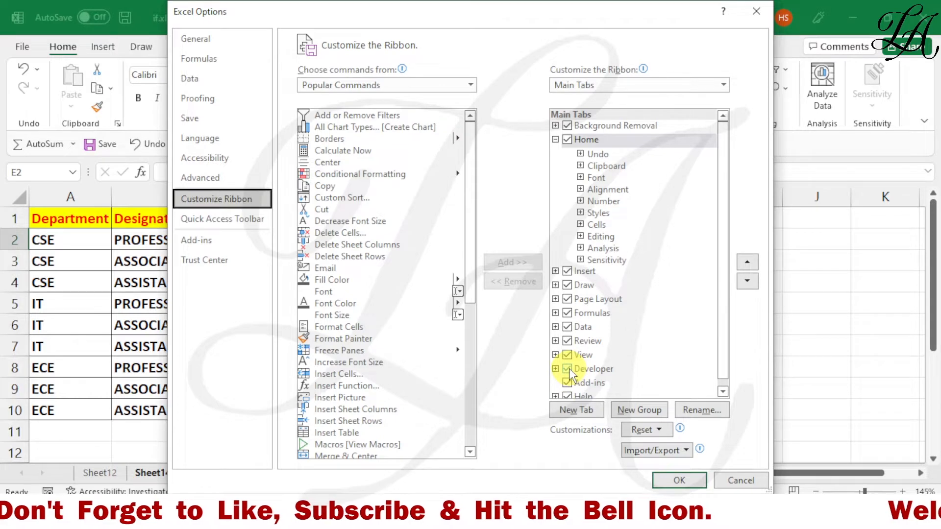
{"action": "left_click", "coordinate": [679, 480]}
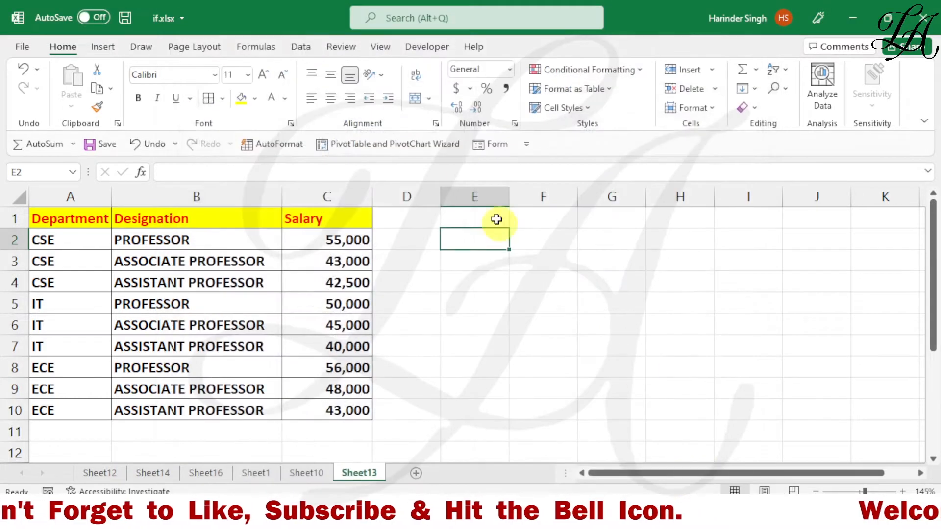
Insert an Option Button form control over cell E2.
{"action": "left_click", "coordinate": [434, 47]}
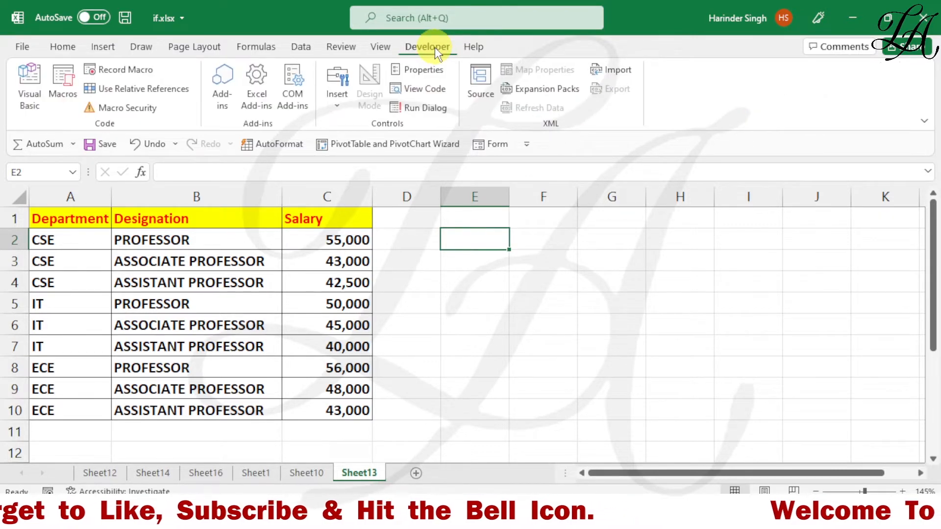
{"action": "left_click", "coordinate": [343, 106]}
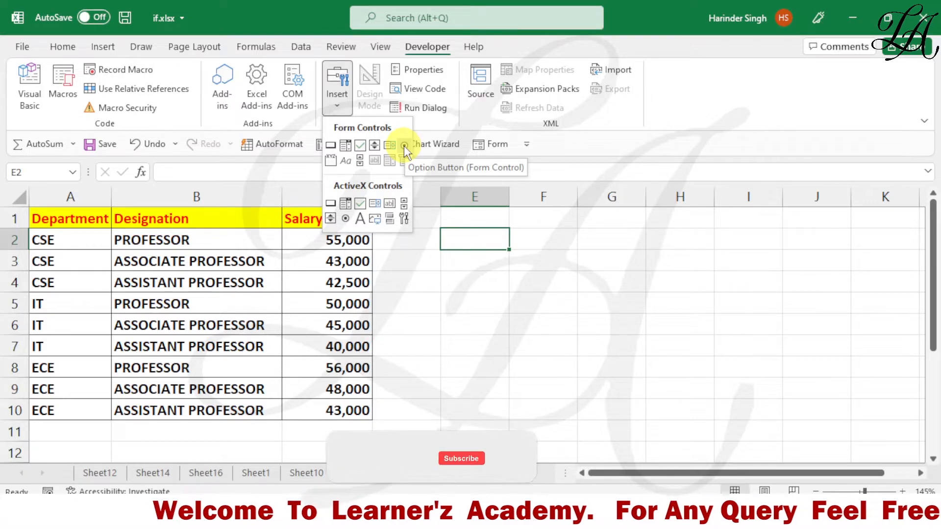
{"action": "left_click", "coordinate": [404, 146]}
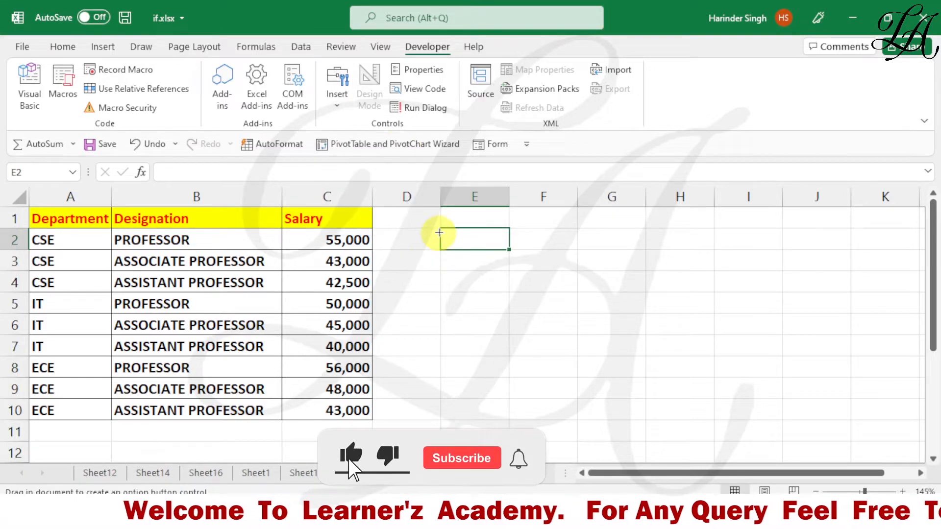
{"action": "left_click_drag", "start_coordinate": [441, 228], "coordinate": [505, 249]}
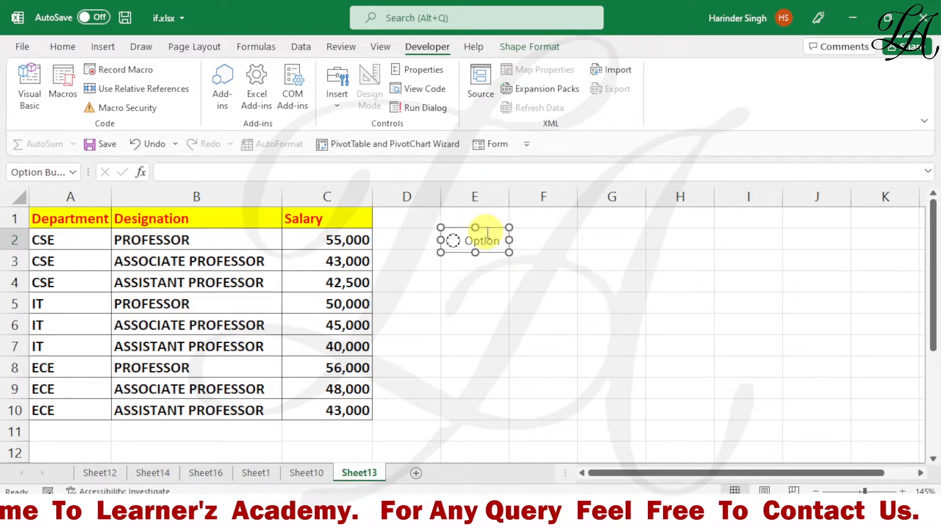
Duplicate the option button twice and line up the three buttons along row 2 between columns D and G.
{"action": "left_click_drag", "start_coordinate": [487, 232], "coordinate": [568, 240]}
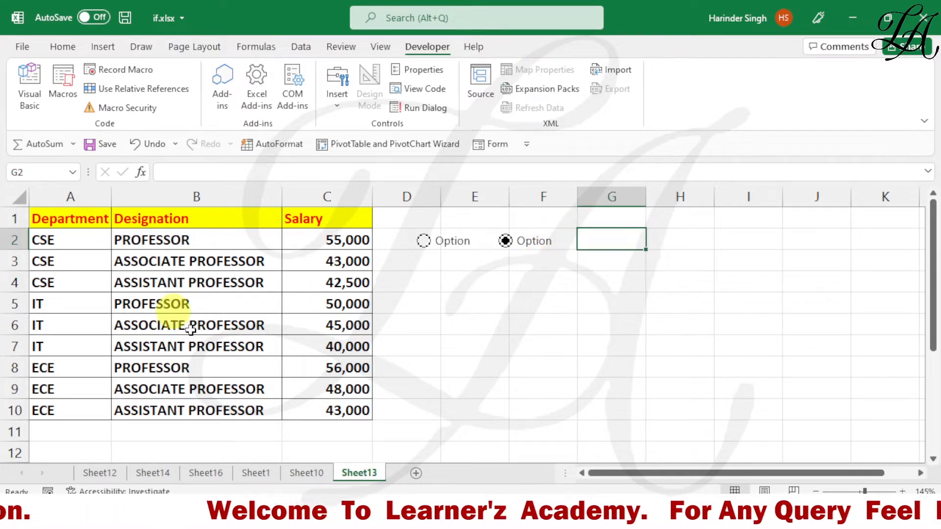
{"action": "left_click", "coordinate": [449, 243]}
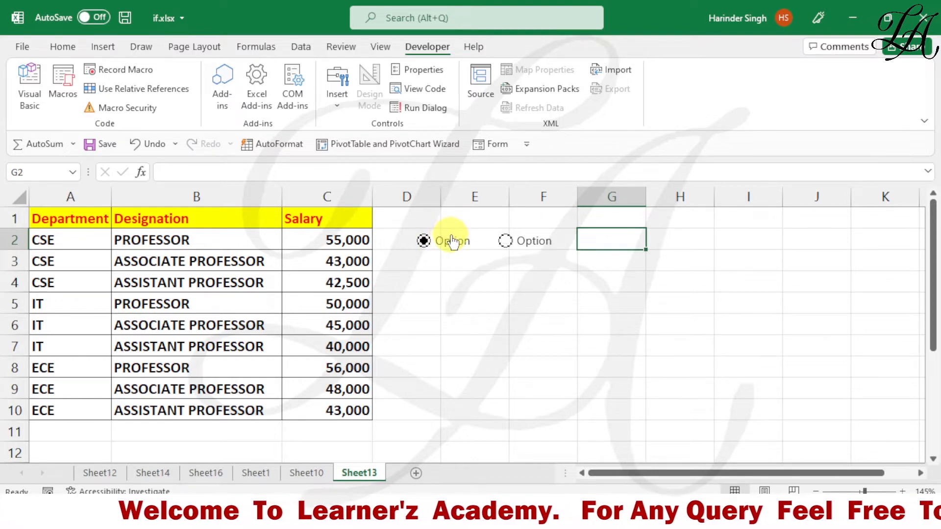
{"action": "right_click", "coordinate": [454, 244]}
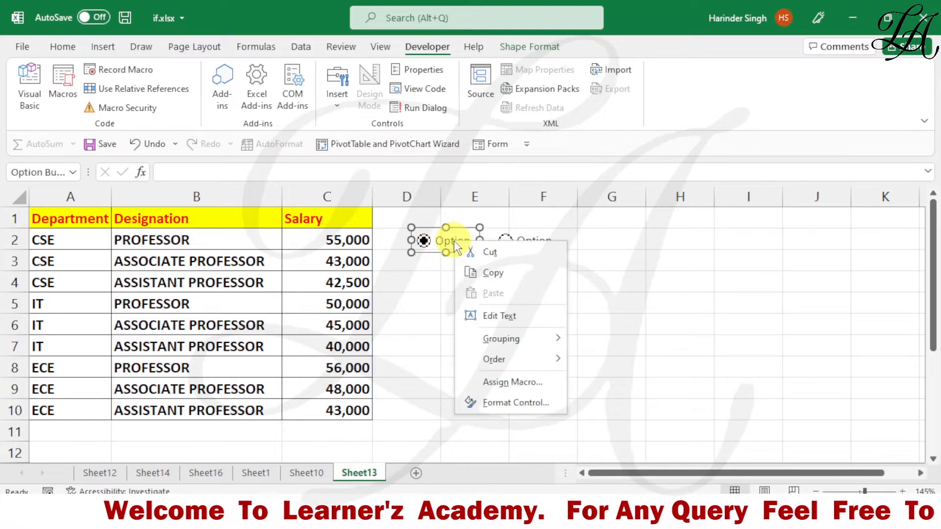
{"action": "left_click", "coordinate": [489, 272]}
{"action": "left_click", "coordinate": [594, 242]}
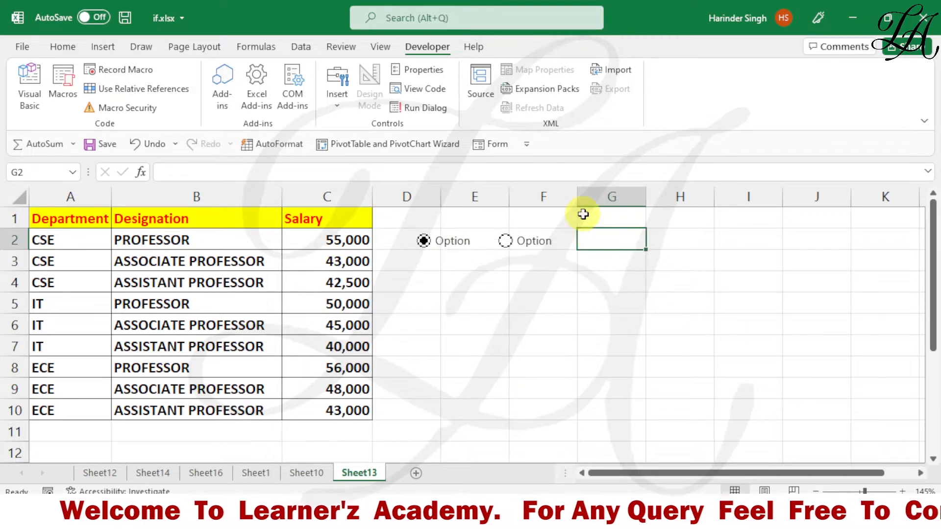
{"action": "key", "text": "ctrl+v"}
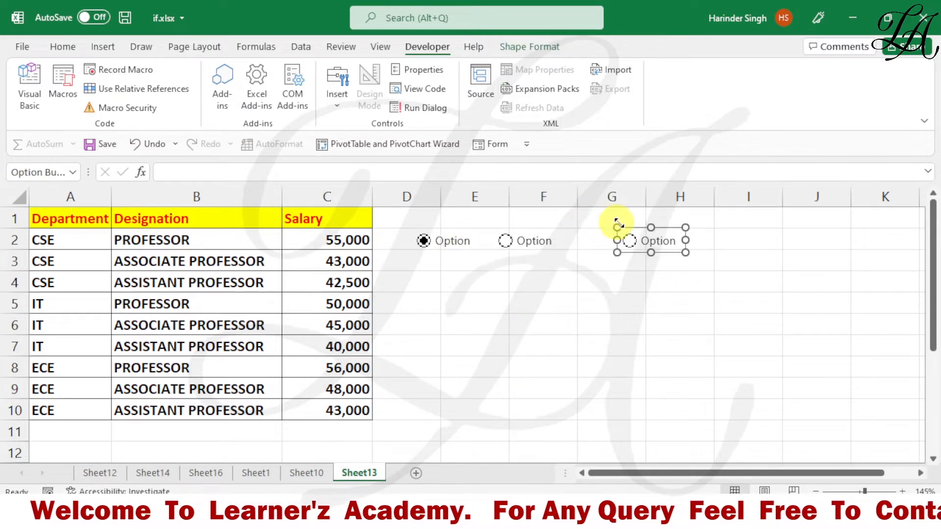
{"action": "left_click_drag", "start_coordinate": [629, 228], "coordinate": [579, 225]}
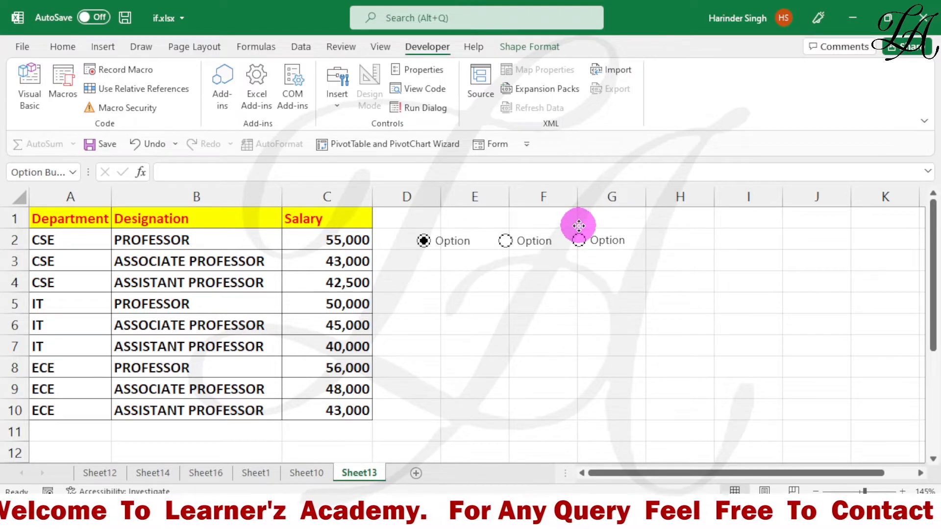
Replace the first option button's caption with CSE.
{"action": "right_click", "coordinate": [445, 241]}
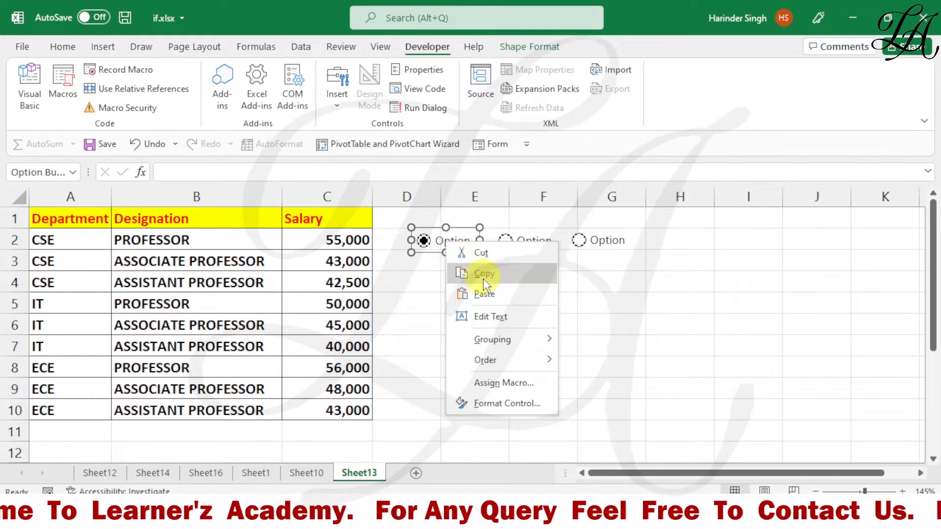
{"action": "left_click", "coordinate": [489, 318]}
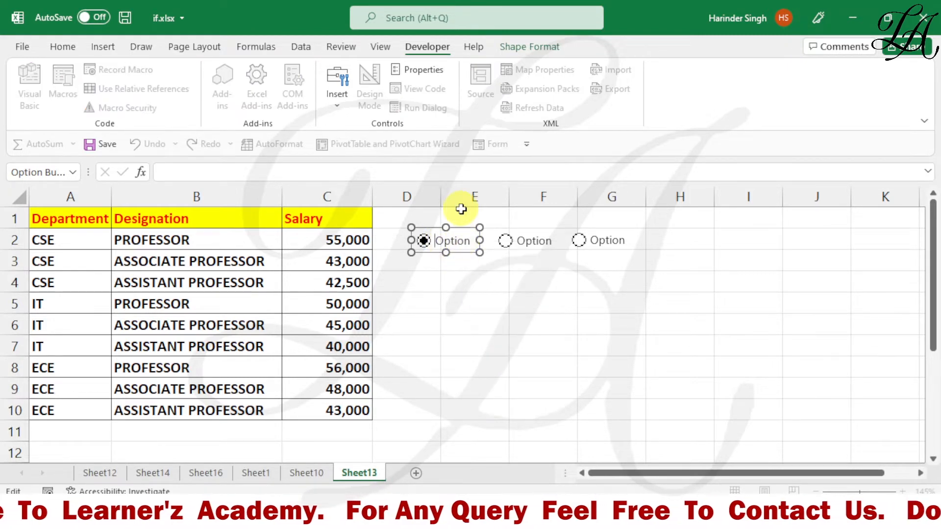
{"action": "key", "text": "Delete"}
{"action": "key", "text": "Delete"}
{"action": "key", "text": "Delete"}
{"action": "key", "text": "Delete"}
{"action": "key", "text": "Delete"}
{"action": "key", "text": "Delete"}
{"action": "key", "text": "Delete"}
{"action": "key", "text": "Delete"}
{"action": "key", "text": "Delete"}
{"action": "key", "text": "Delete"}
{"action": "key", "text": "Delete"}
{"action": "key", "text": "Delete"}
{"action": "key", "text": "Delete"}
{"action": "key", "text": "Delete"}
{"action": "key", "text": "Delete"}
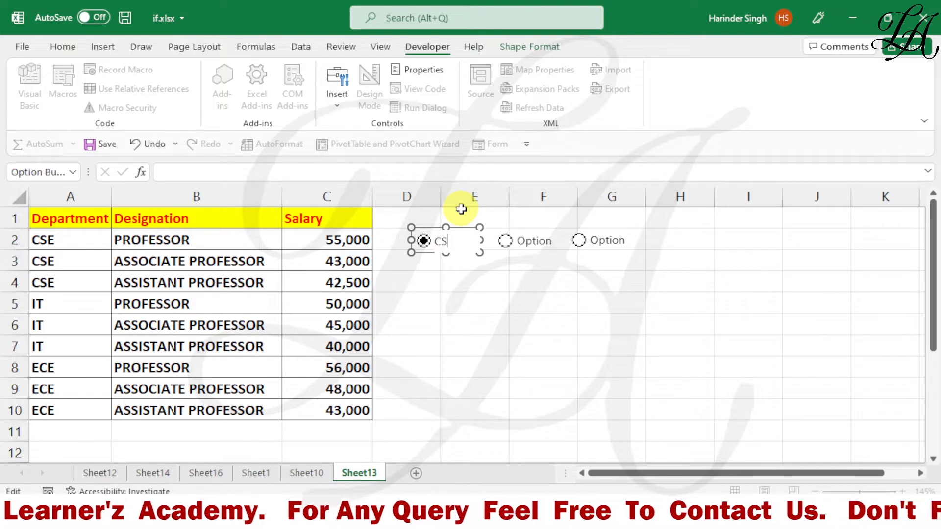
{"action": "left_click", "coordinate": [461, 210]}
Replace the middle option button's caption with IT.
{"action": "right_click", "coordinate": [538, 239]}
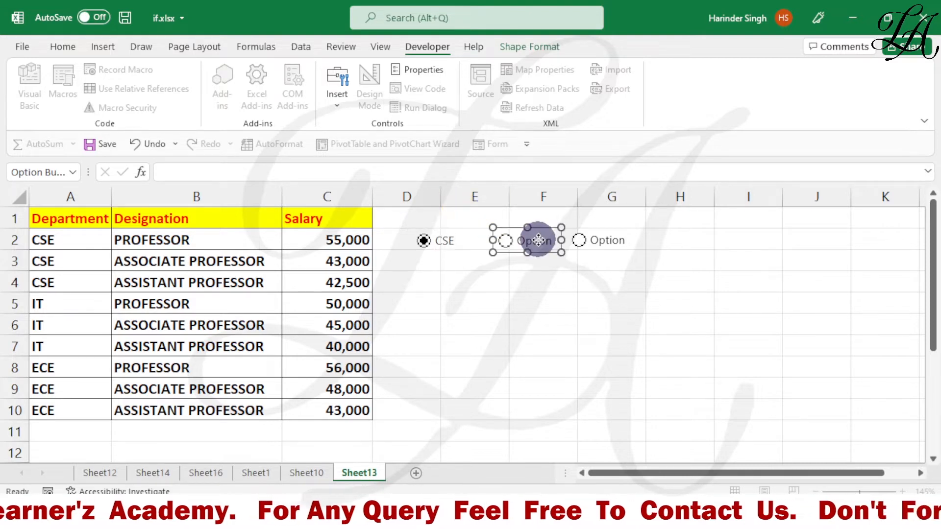
{"action": "left_click", "coordinate": [583, 315]}
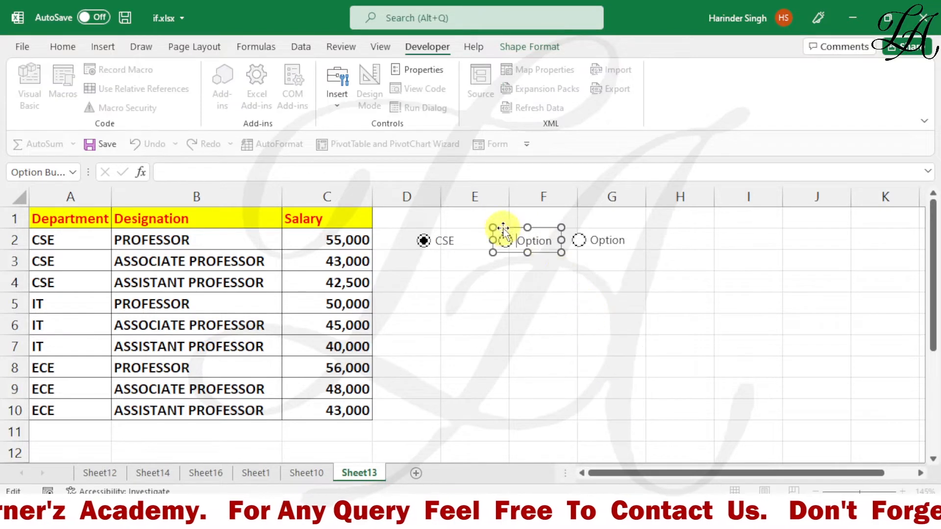
{"action": "key", "text": "Delete"}
{"action": "key", "text": "Delete"}
{"action": "key", "text": "Delete"}
{"action": "key", "text": "Delete"}
{"action": "key", "text": "Delete"}
{"action": "key", "text": "Delete"}
{"action": "key", "text": "Delete"}
{"action": "key", "text": "Delete"}
{"action": "key", "text": "Delete"}
{"action": "key", "text": "Delete"}
{"action": "key", "text": "Delete"}
{"action": "key", "text": "Delete"}
{"action": "key", "text": "Delete"}
{"action": "key", "text": "Delete"}
{"action": "key", "text": "Delete"}
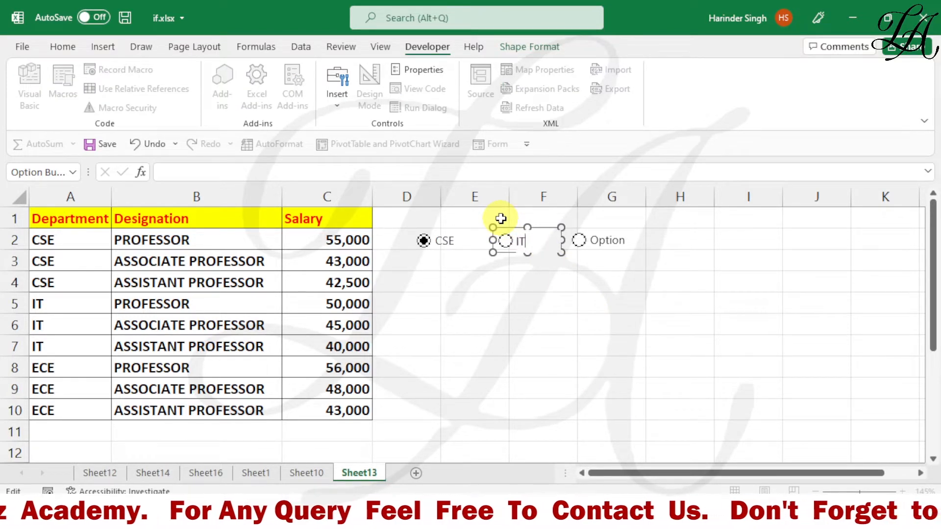
Replace the third option button's caption with ECE.
{"action": "right_click", "coordinate": [615, 240]}
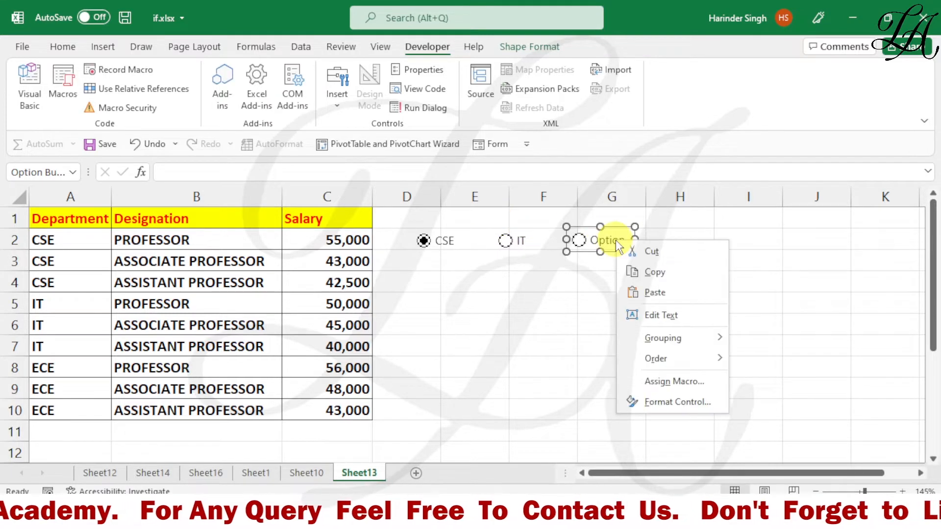
{"action": "left_click", "coordinate": [649, 325]}
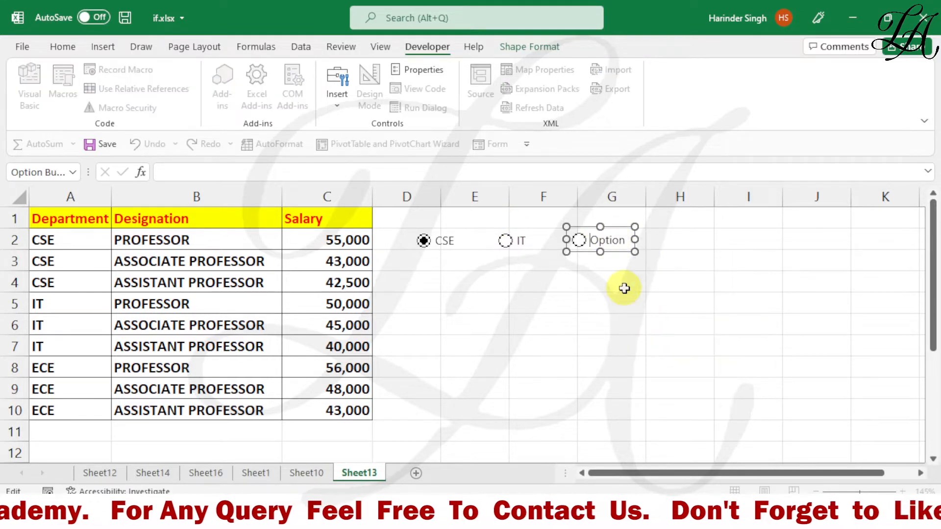
{"action": "key", "text": "Delete"}
{"action": "key", "text": "Delete"}
{"action": "key", "text": "Delete"}
{"action": "key", "text": "Delete"}
{"action": "key", "text": "Delete"}
{"action": "key", "text": "Delete"}
{"action": "key", "text": "Delete"}
{"action": "key", "text": "Delete"}
{"action": "key", "text": "Delete"}
{"action": "key", "text": "Delete"}
{"action": "key", "text": "Delete"}
{"action": "key", "text": "Delete"}
{"action": "key", "text": "Delete"}
{"action": "key", "text": "Delete"}
{"action": "key", "text": "Delete"}
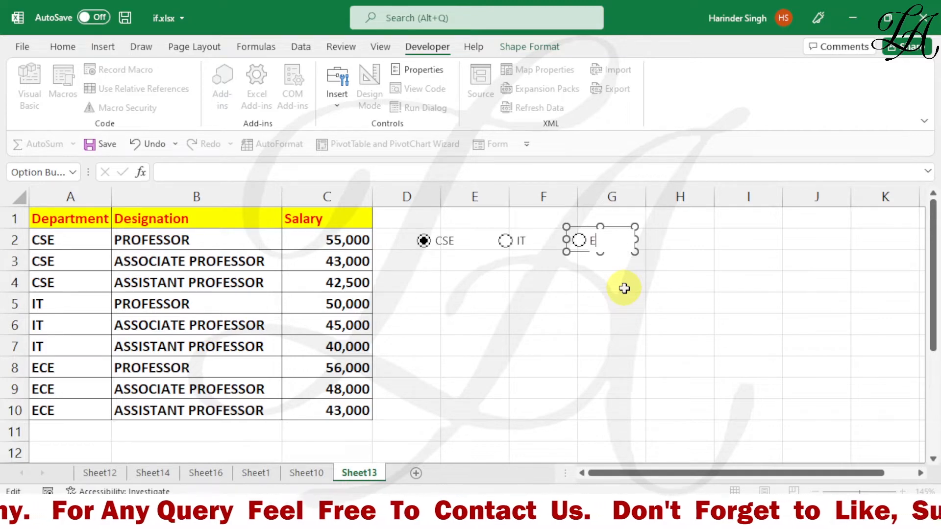
{"action": "left_click", "coordinate": [479, 286]}
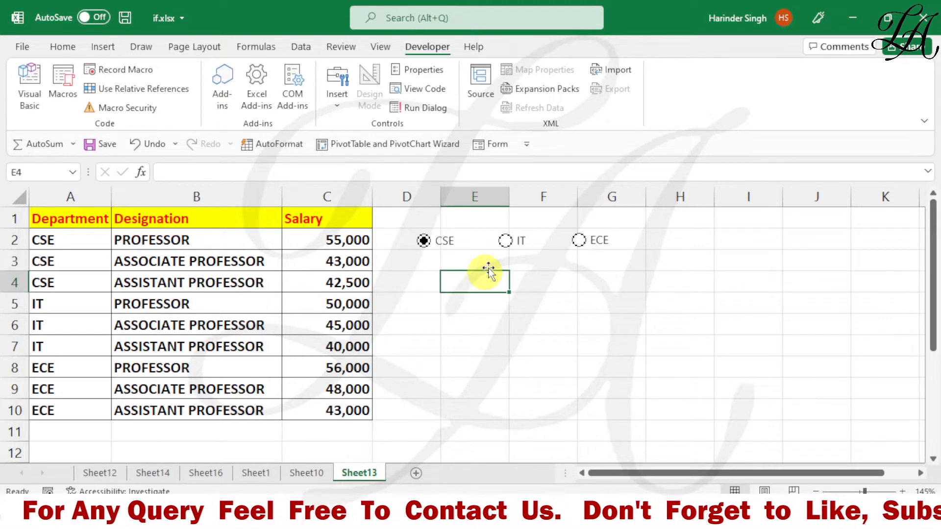
Test the option buttons by choosing IT and then ECE.
{"action": "left_click", "coordinate": [504, 240]}
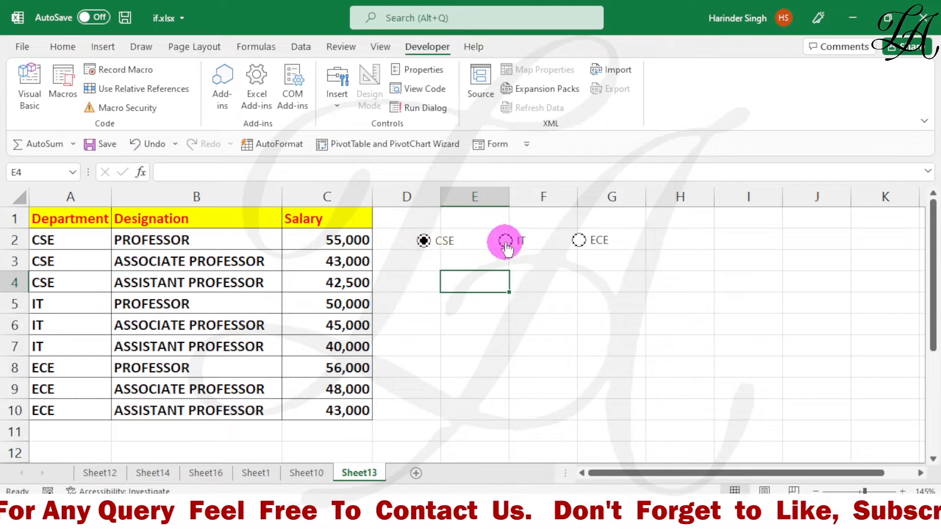
{"action": "left_click", "coordinate": [579, 241]}
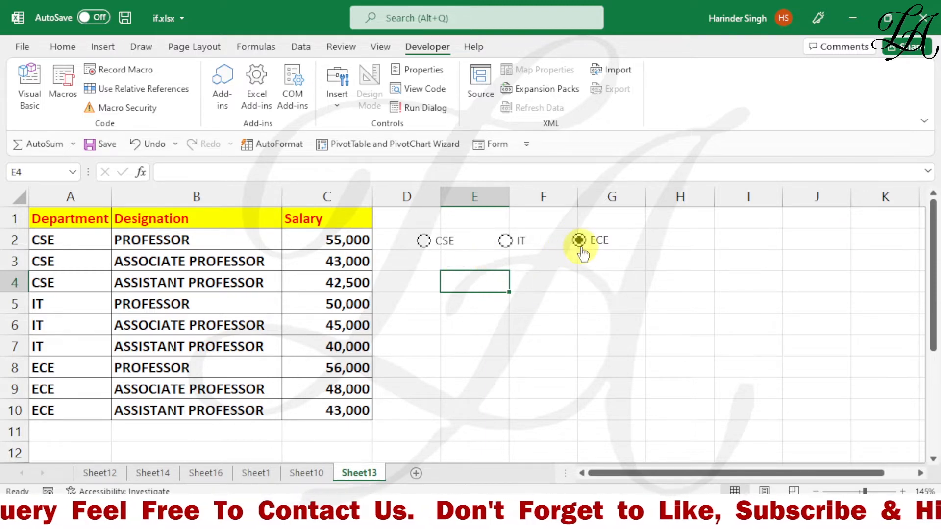
Link the ECE option button to cell H2 through its control format settings.
{"action": "left_click", "coordinate": [665, 239]}
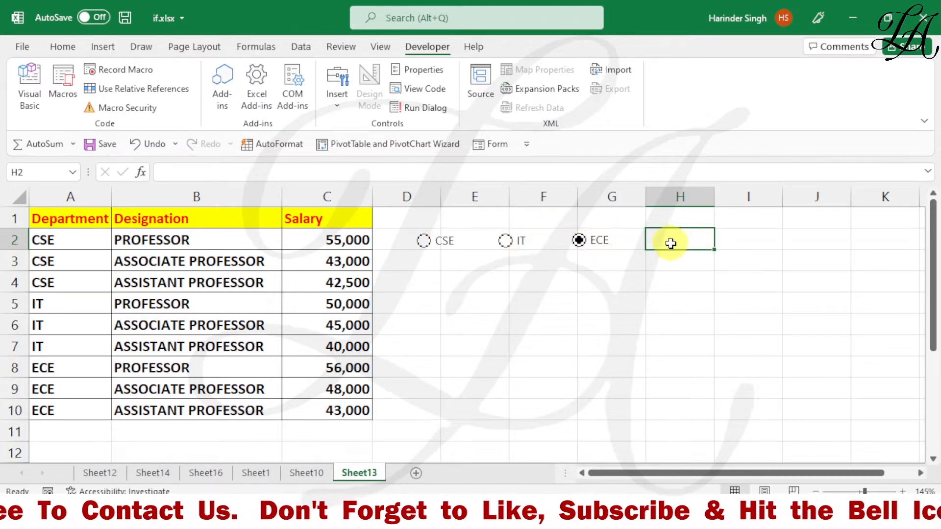
{"action": "right_click", "coordinate": [587, 239]}
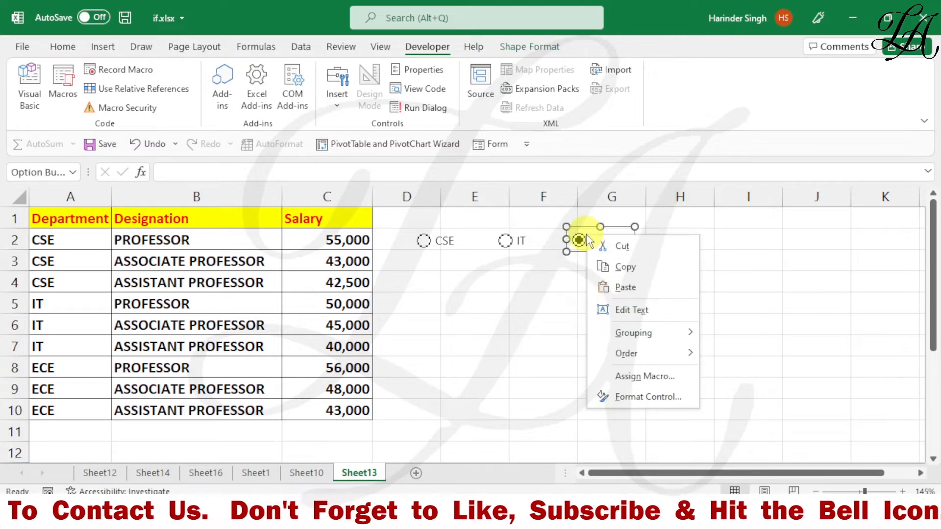
{"action": "left_click", "coordinate": [650, 398]}
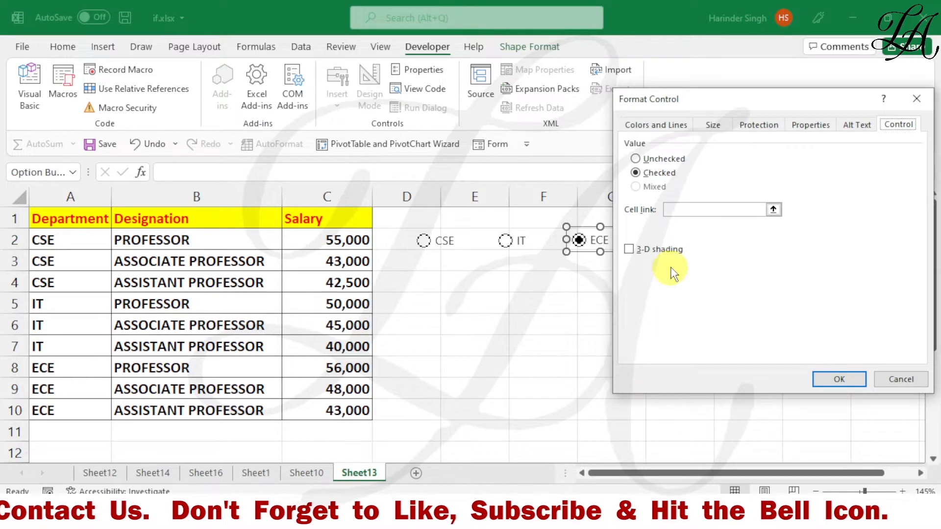
{"action": "left_click", "coordinate": [773, 210]}
{"action": "left_click", "coordinate": [682, 239]}
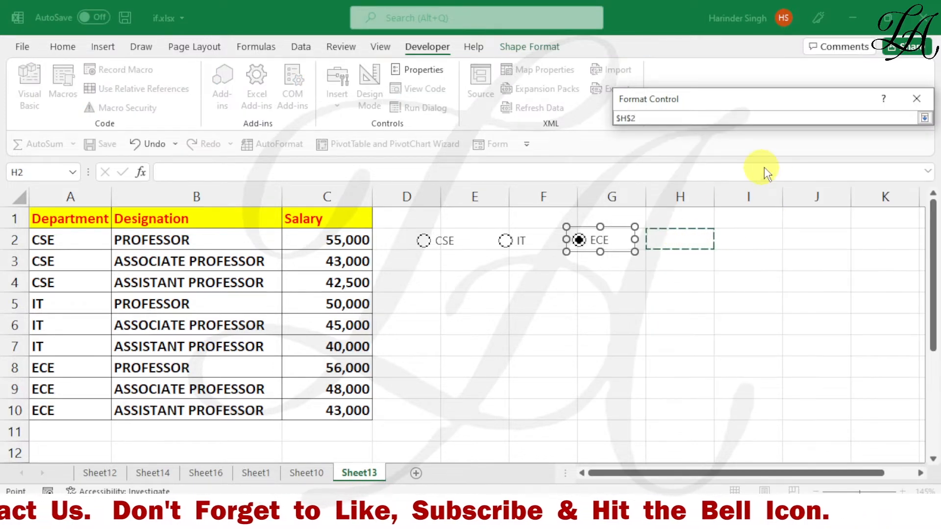
{"action": "left_click", "coordinate": [924, 118]}
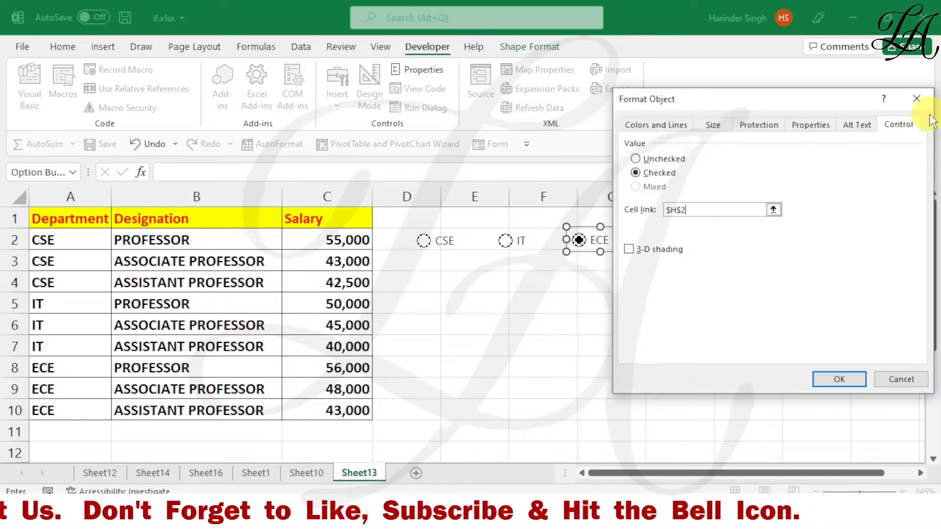
{"action": "left_click", "coordinate": [838, 381]}
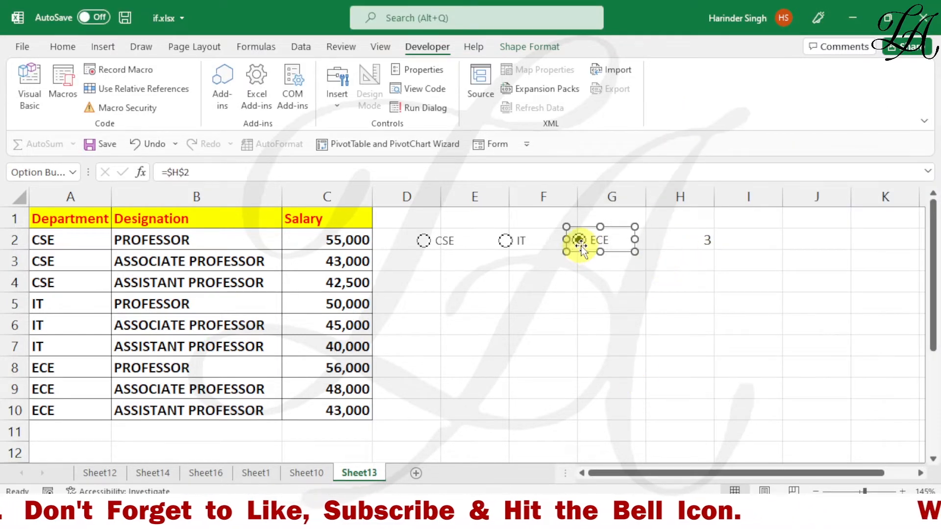
Test the cell link by choosing the IT option button and then CSE.
{"action": "left_click", "coordinate": [690, 264]}
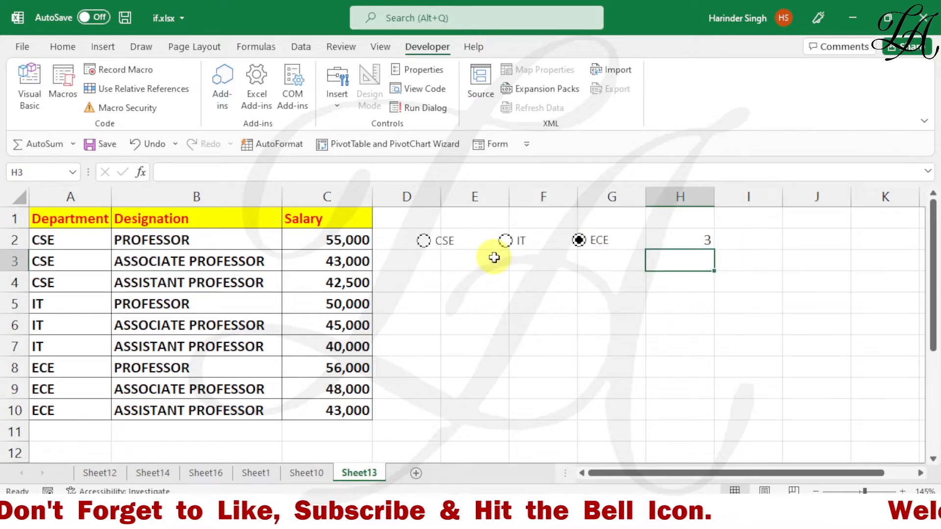
{"action": "left_click", "coordinate": [506, 241]}
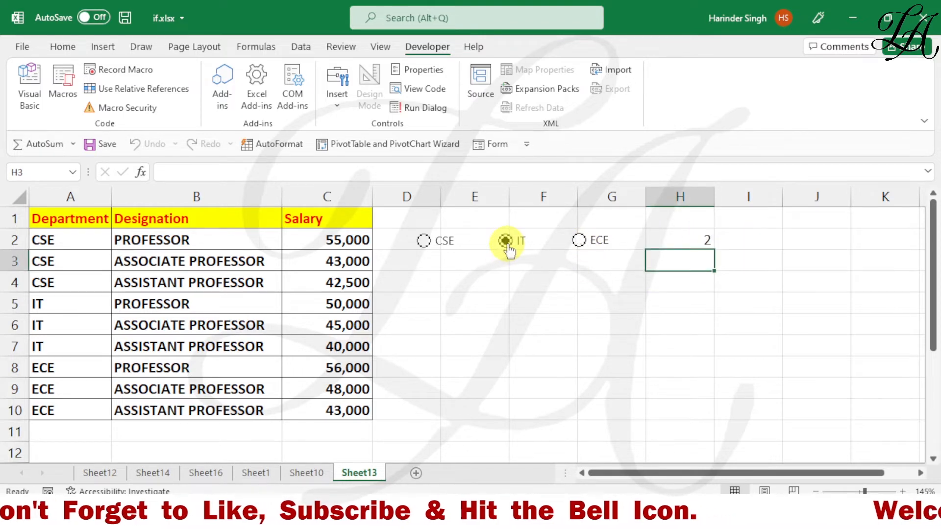
{"action": "left_click", "coordinate": [423, 245]}
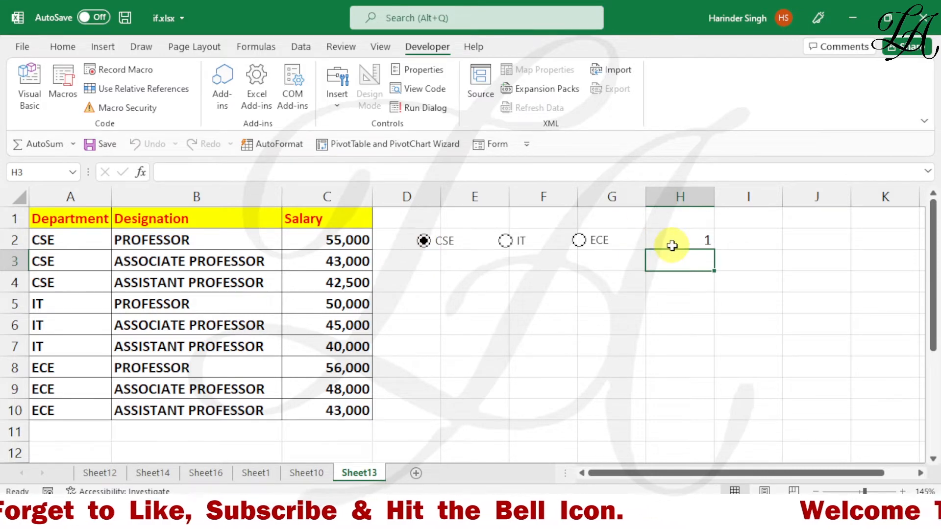
Enter the formula =CHOOSE(H2,"CSE","IT","ECE") in cell H3.
{"action": "left_click", "coordinate": [674, 261]}
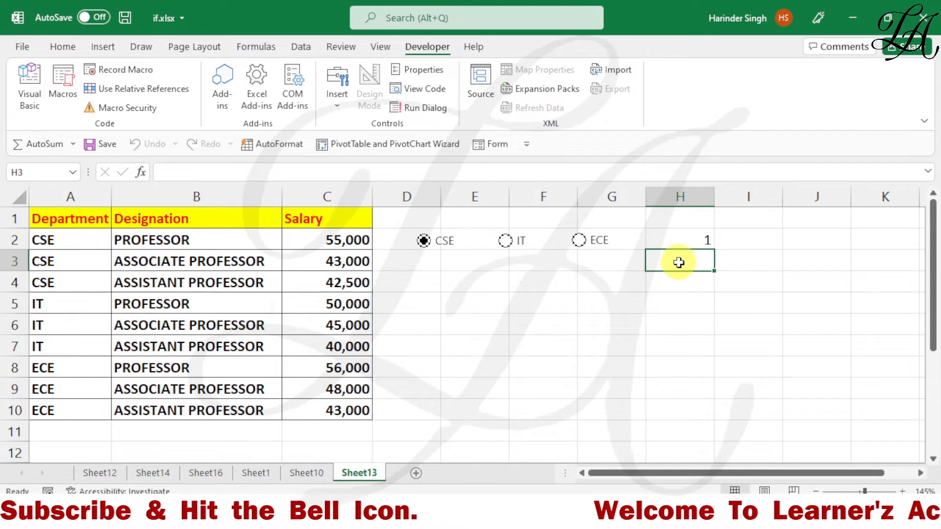
{"action": "type", "text": "=CH"}
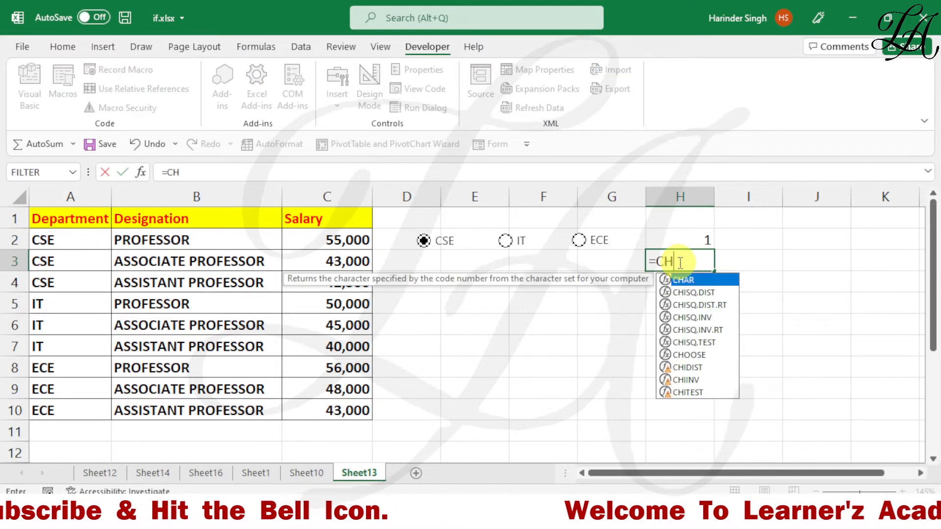
{"action": "type", "text": "OOSE("}
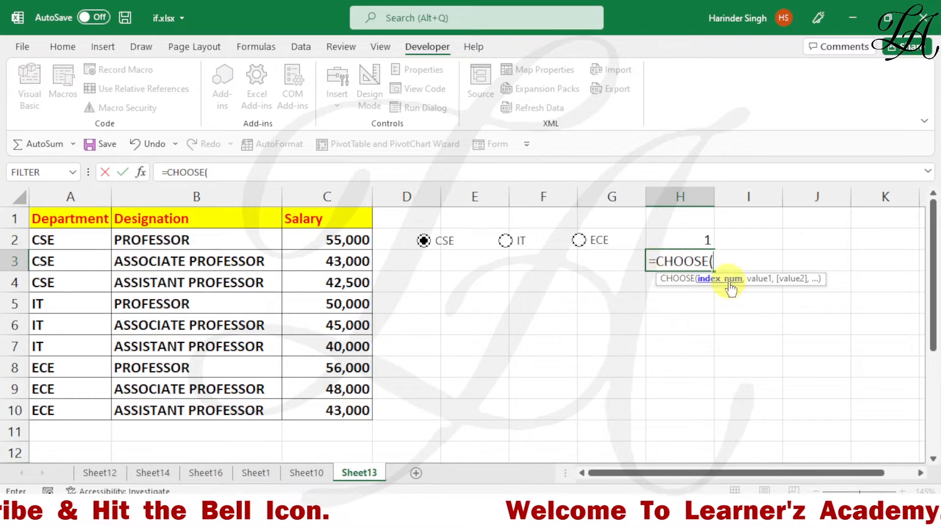
{"action": "left_click", "coordinate": [697, 237]}
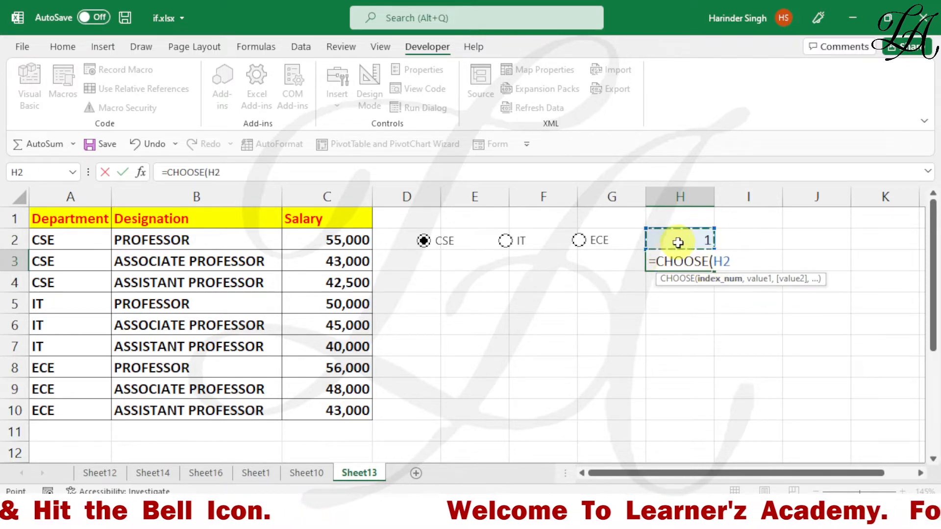
{"action": "type", "text": ","}
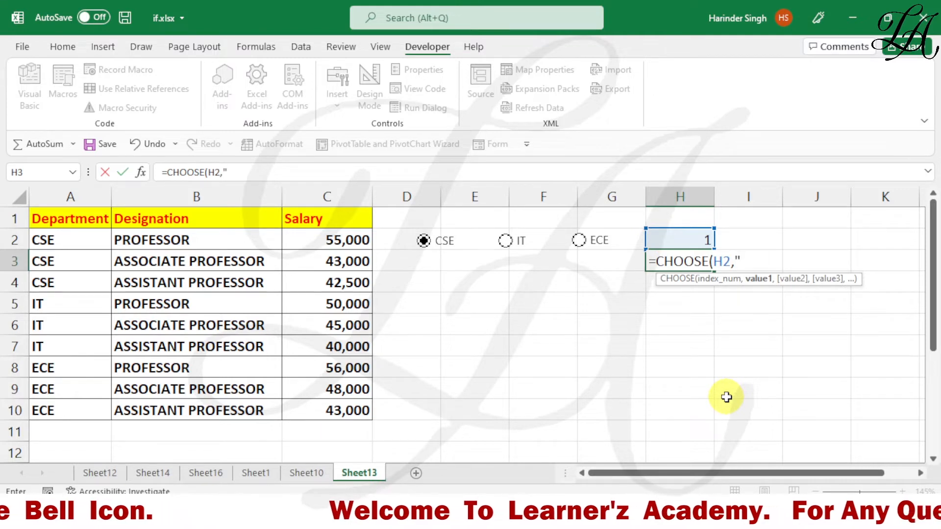
{"action": "type", "text": "\"C"}
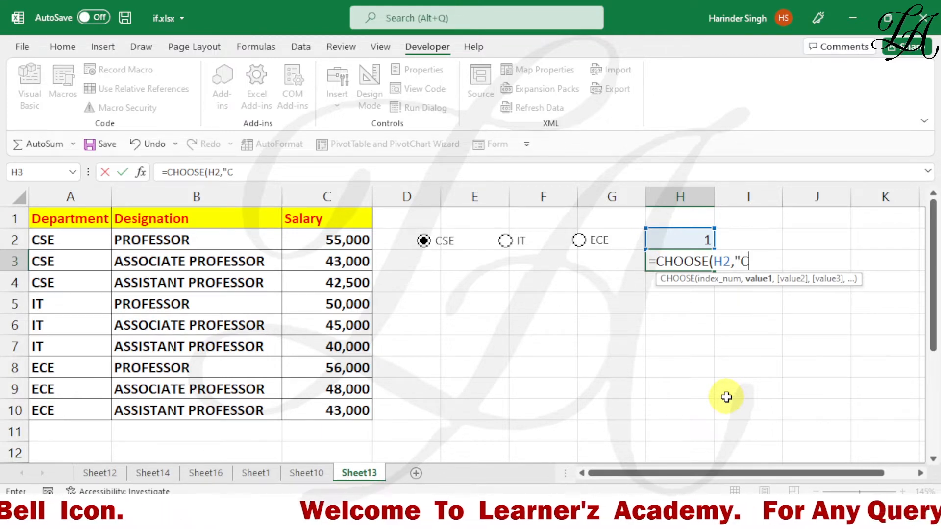
{"action": "type", "text": "SE\","}
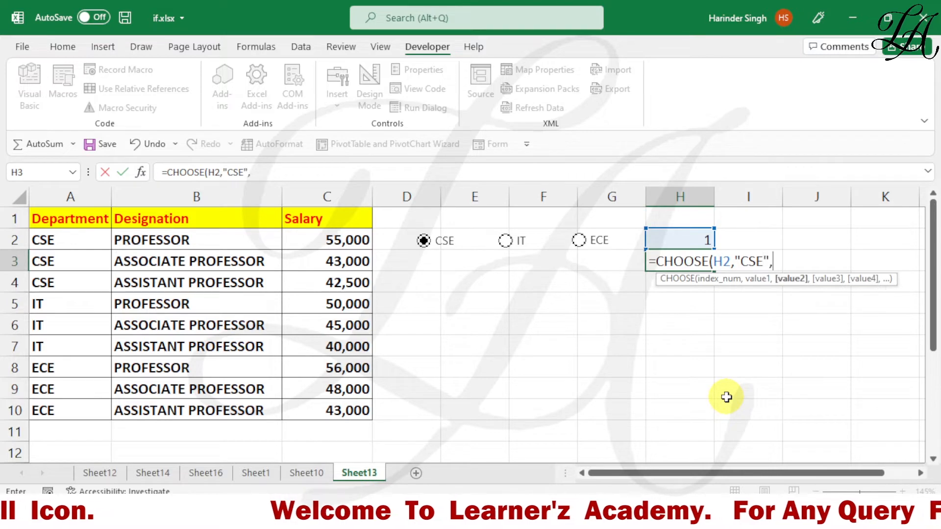
{"action": "type", "text": "\"I"}
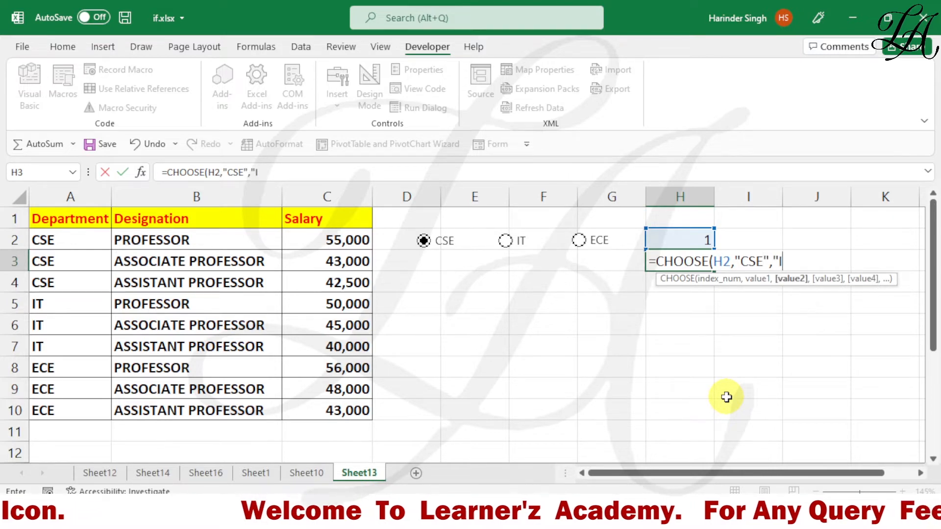
{"action": "type", "text": "T\""}
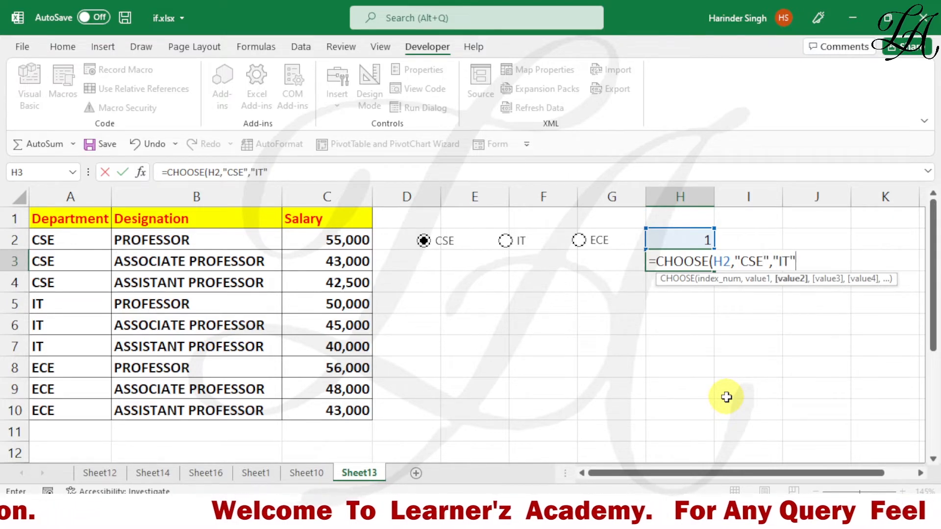
{"action": "type", "text": ",\"ECE"}
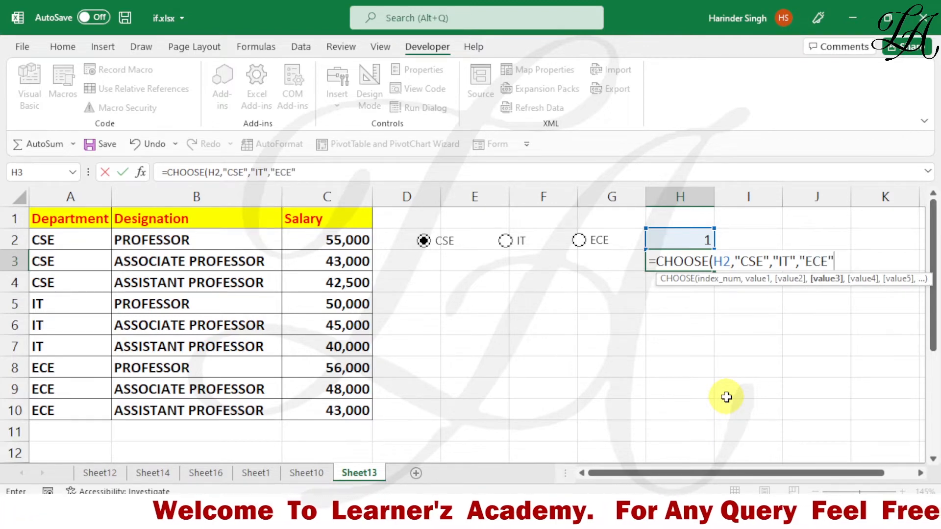
{"action": "type", "text": "\")"}
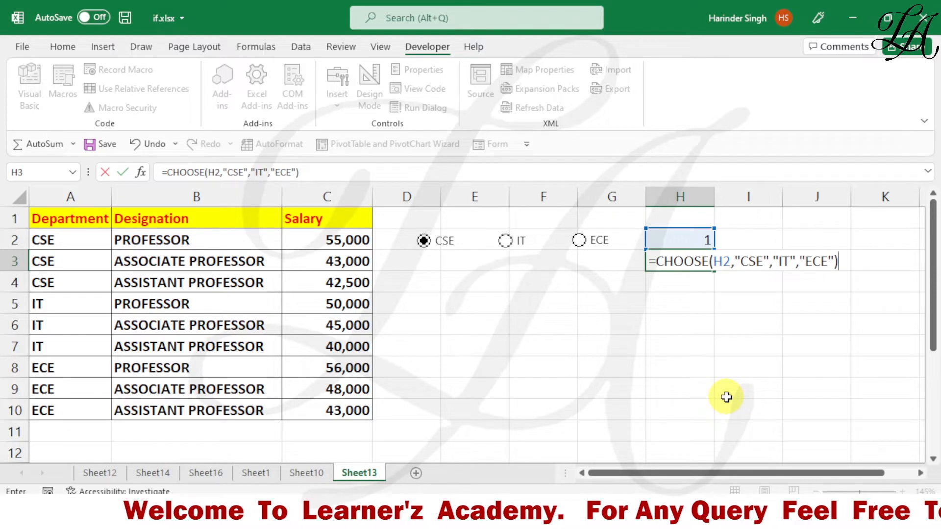
{"action": "key", "text": "Return"}
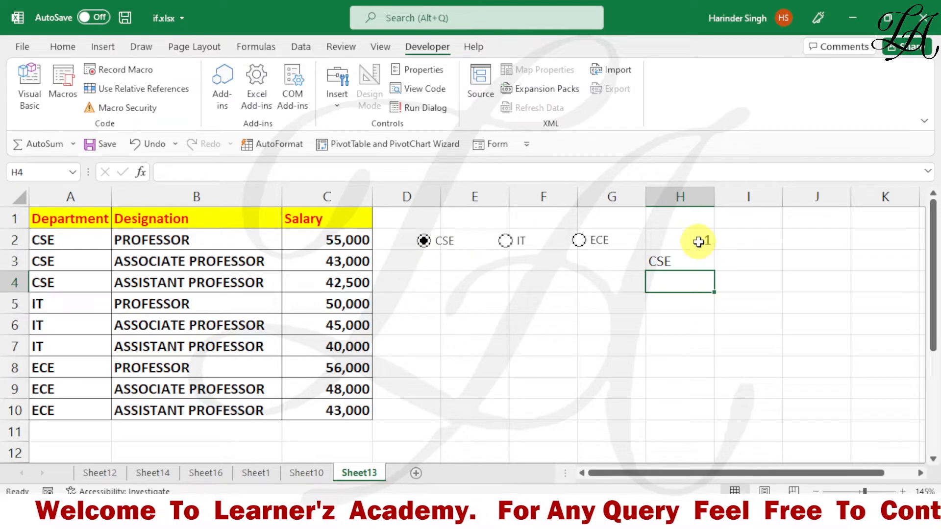
Check the CHOOSE formula in H3 by choosing the IT option button and then ECE.
{"action": "left_click", "coordinate": [687, 263]}
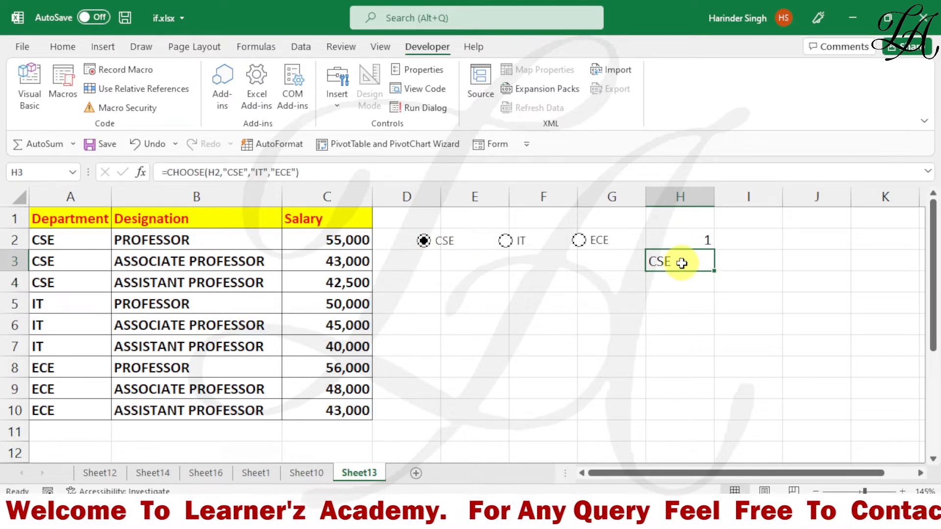
{"action": "left_click", "coordinate": [505, 241]}
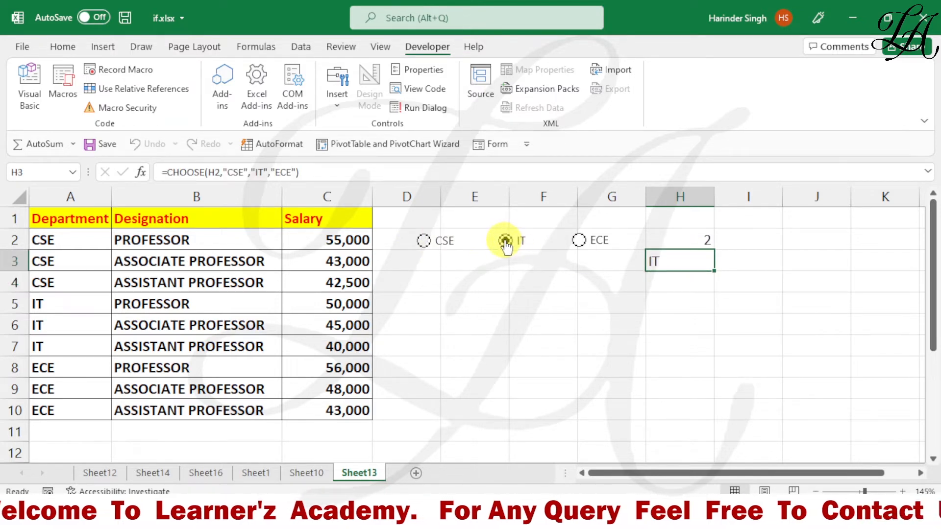
{"action": "left_click", "coordinate": [578, 240]}
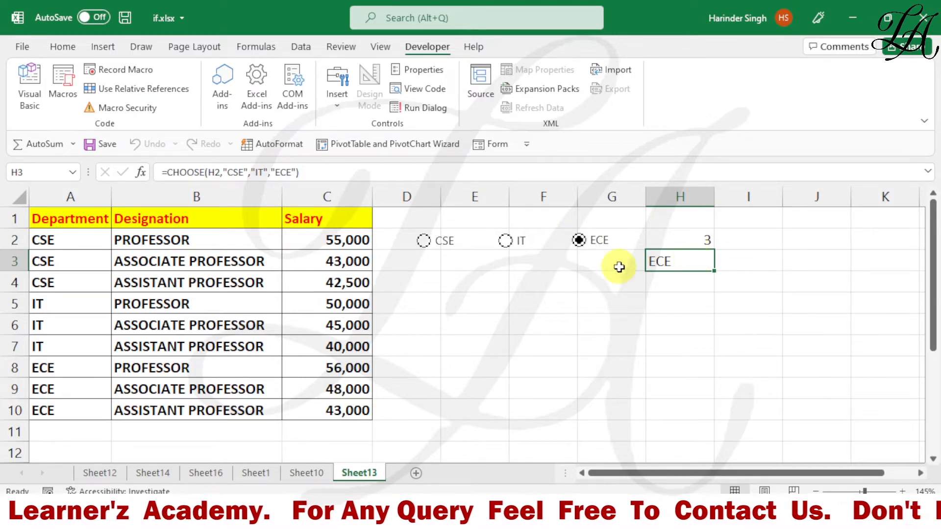
Copy the Designation and Salary headers from B1:C1 to E4:F4 and widen column E to fit the Designation header.
{"action": "left_click", "coordinate": [423, 284]}
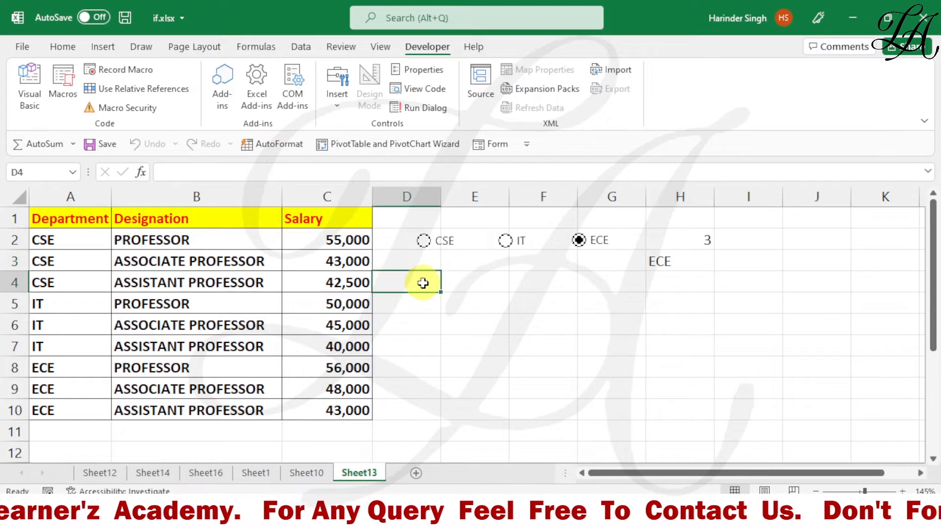
{"action": "left_click", "coordinate": [455, 282]}
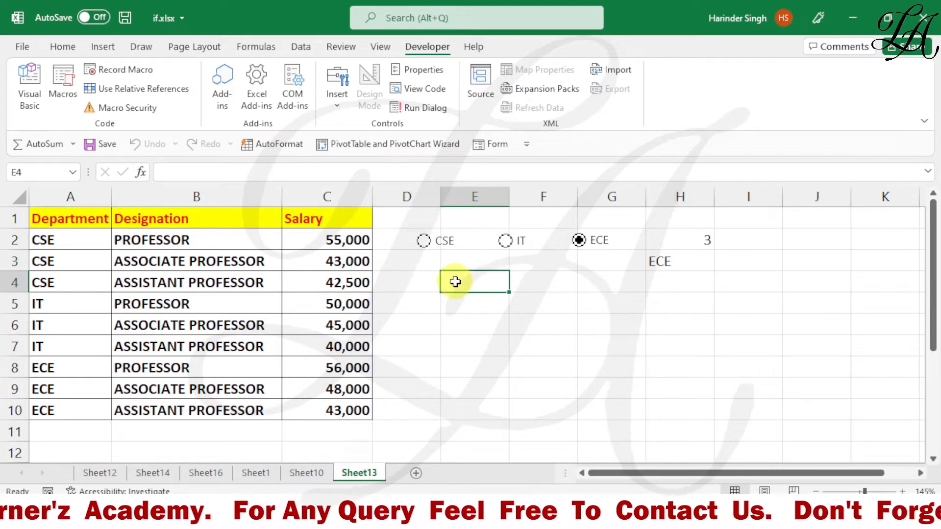
{"action": "left_click_drag", "start_coordinate": [157, 224], "coordinate": [294, 222]}
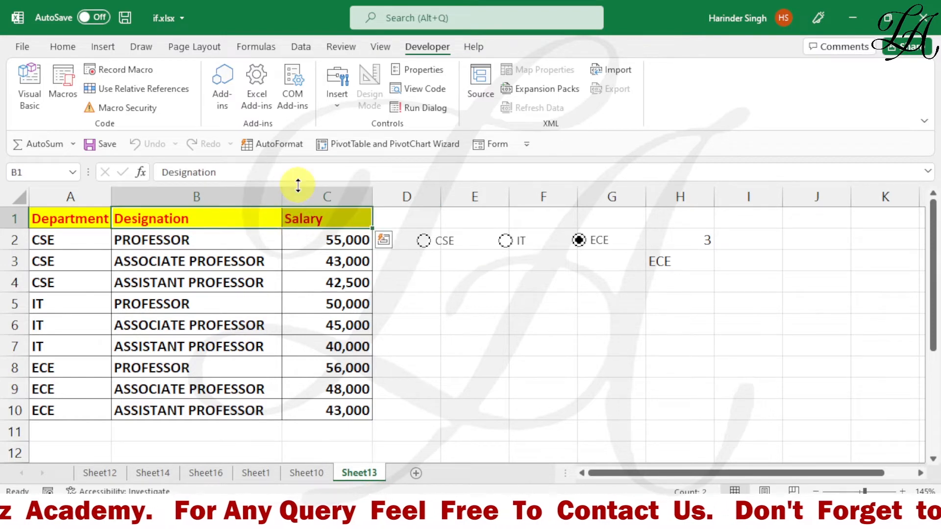
{"action": "key", "text": "ctrl+c"}
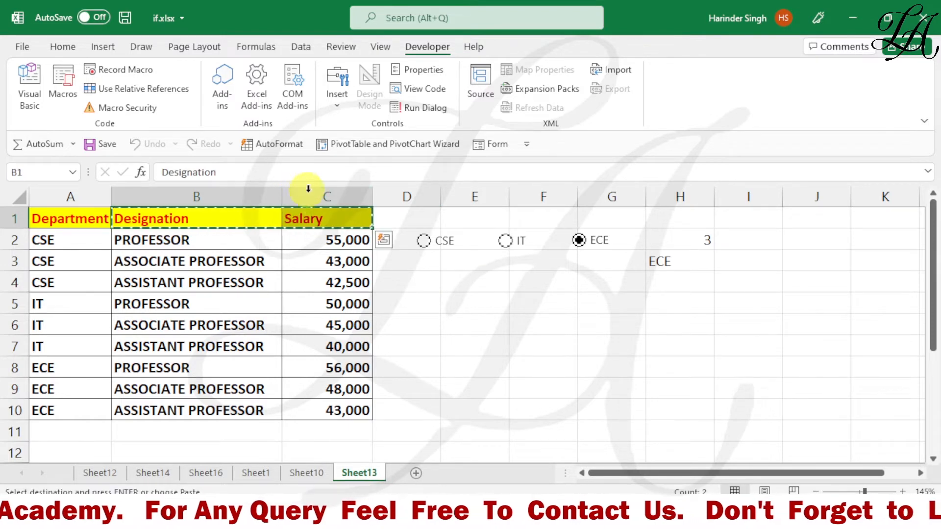
{"action": "left_click", "coordinate": [479, 280]}
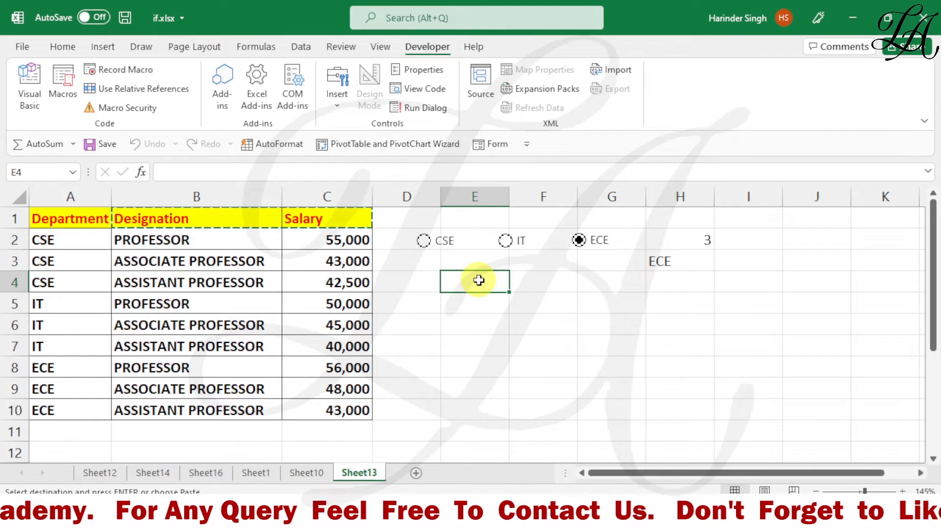
{"action": "key", "text": "ctrl+v"}
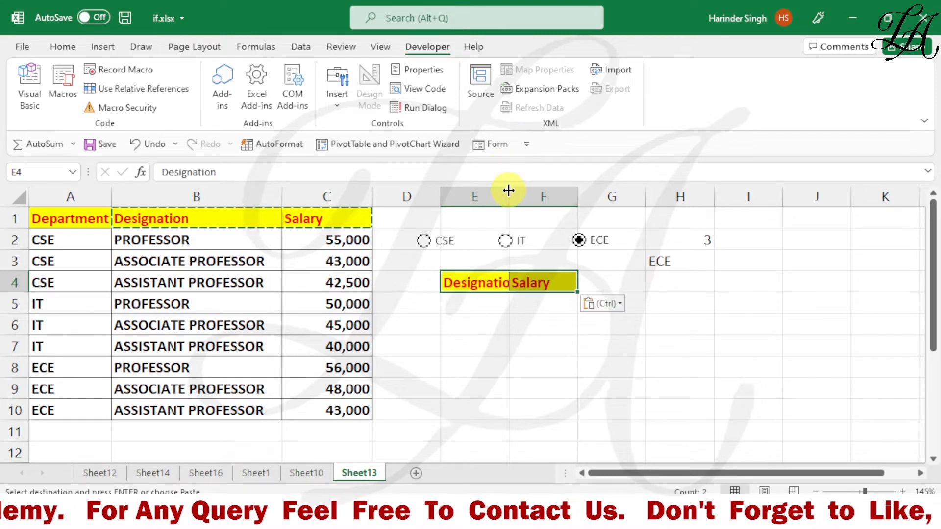
{"action": "left_click_drag", "start_coordinate": [508, 191], "coordinate": [518, 194]}
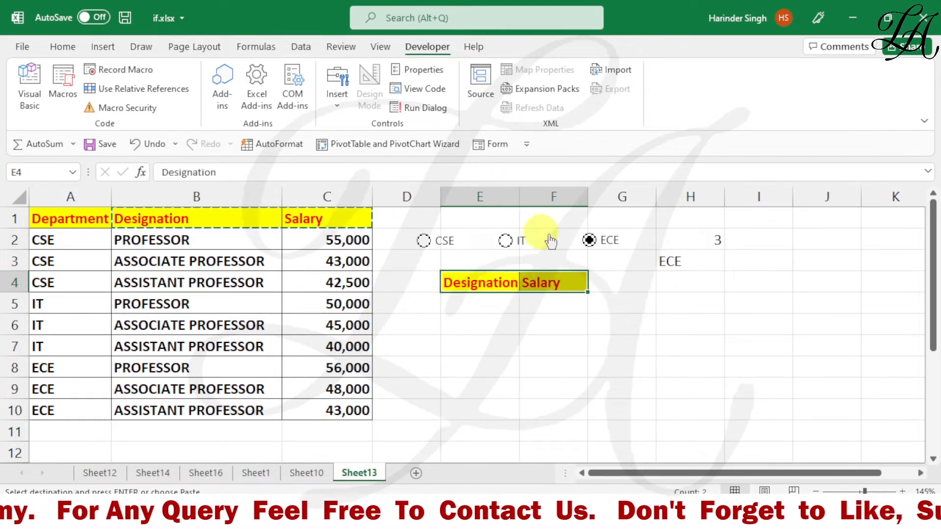
Enter the formula =FILTER(B2:C10,A2:A10=H3) in cell E5 and widen column E slightly for the designations.
{"action": "left_click", "coordinate": [473, 311]}
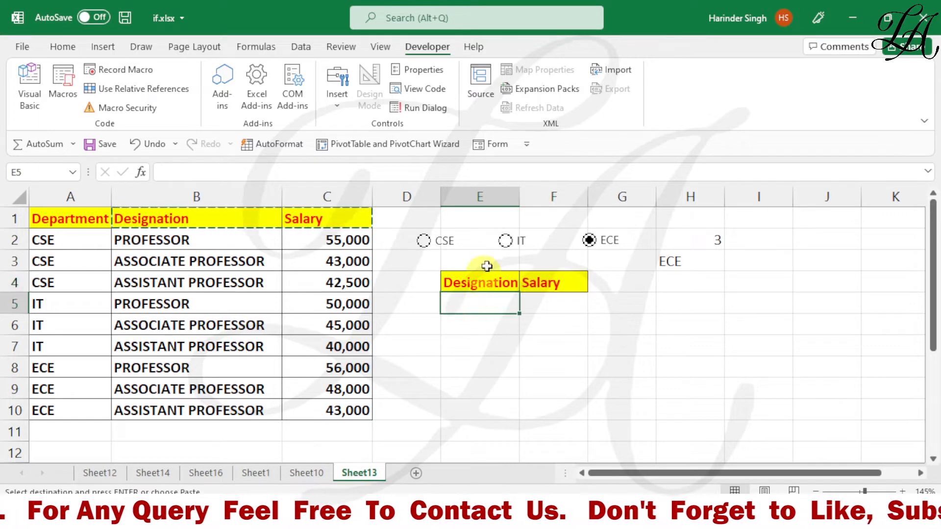
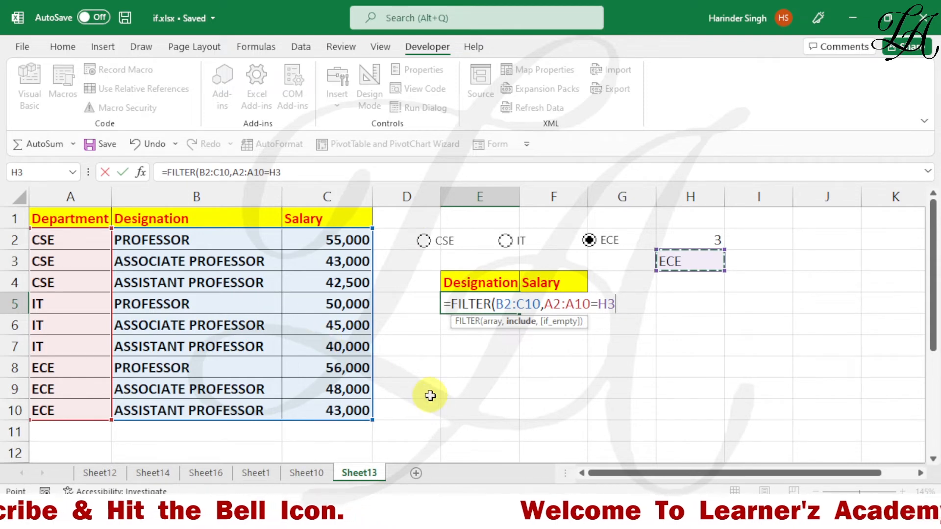
{"action": "type", "text": ")"}
{"action": "key", "text": "Return"}
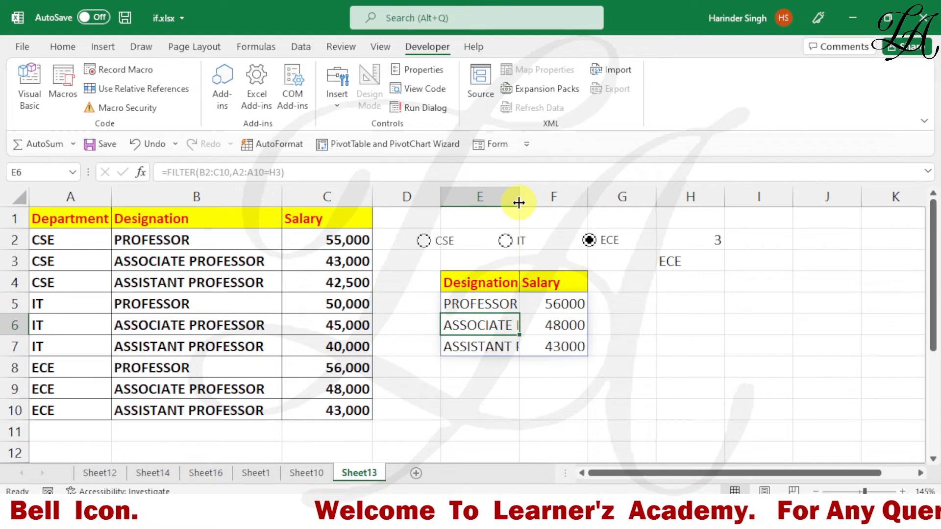
{"action": "left_click_drag", "start_coordinate": [518, 203], "coordinate": [534, 203]}
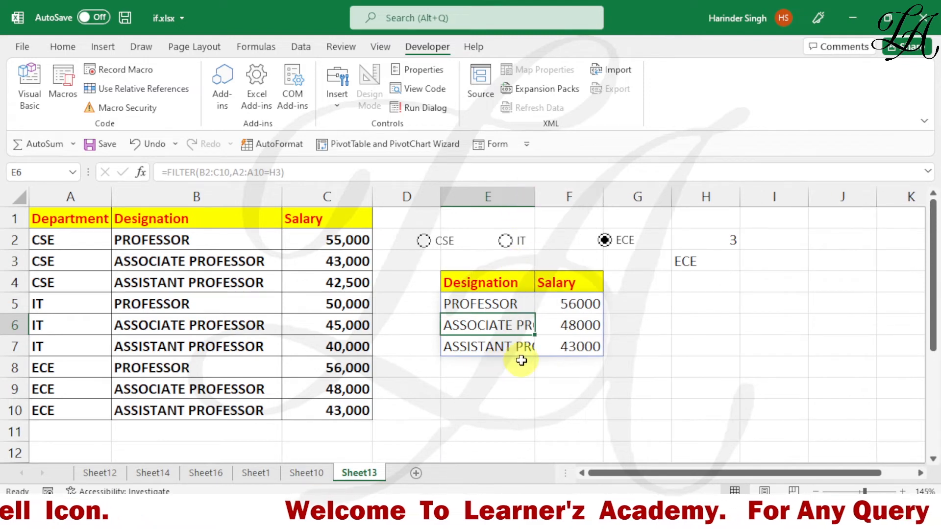
Choose the IT option button and insert a 2-D clustered column chart from the filtered data in E5:F7.
{"action": "left_click", "coordinate": [504, 242]}
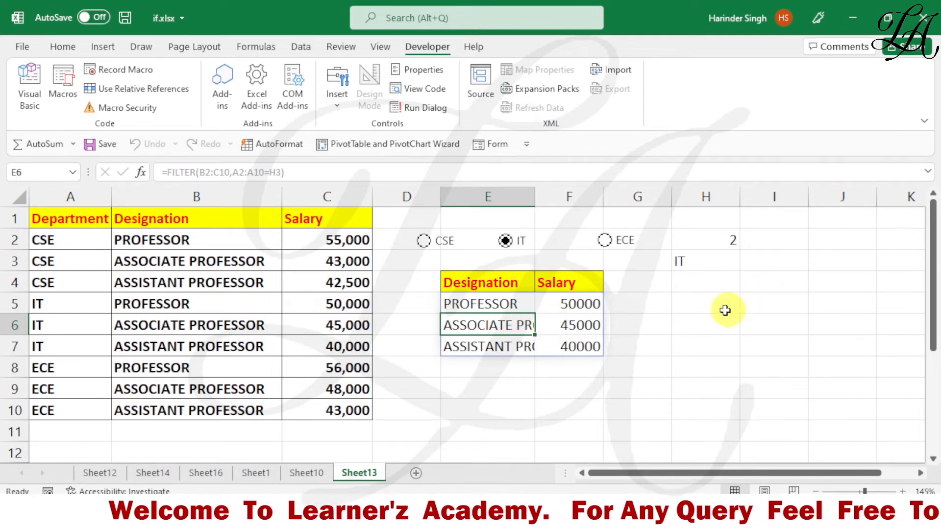
{"action": "left_click_drag", "start_coordinate": [481, 306], "coordinate": [571, 347]}
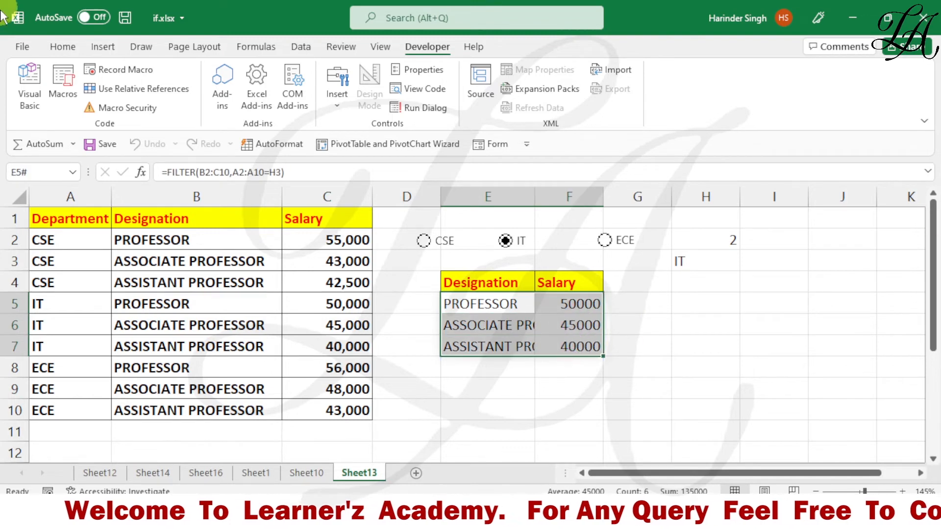
{"action": "left_click", "coordinate": [103, 47]}
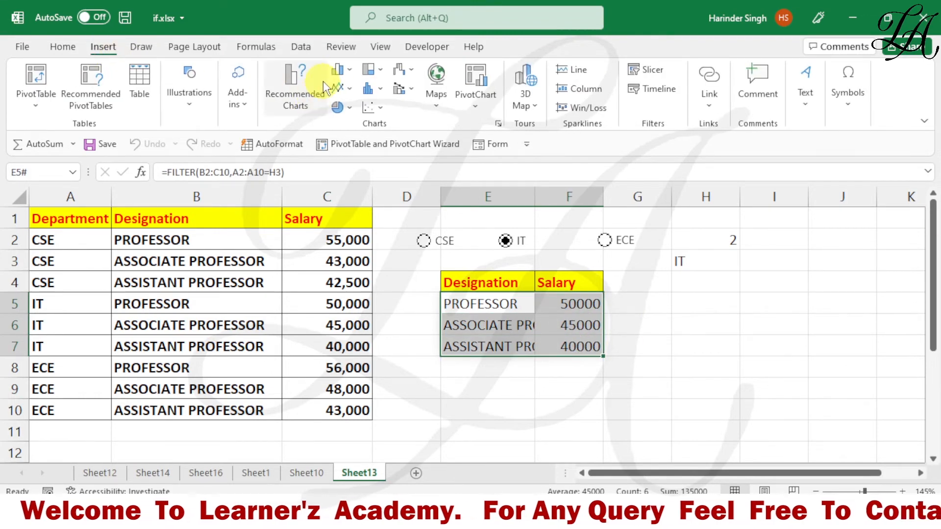
{"action": "left_click", "coordinate": [347, 74]}
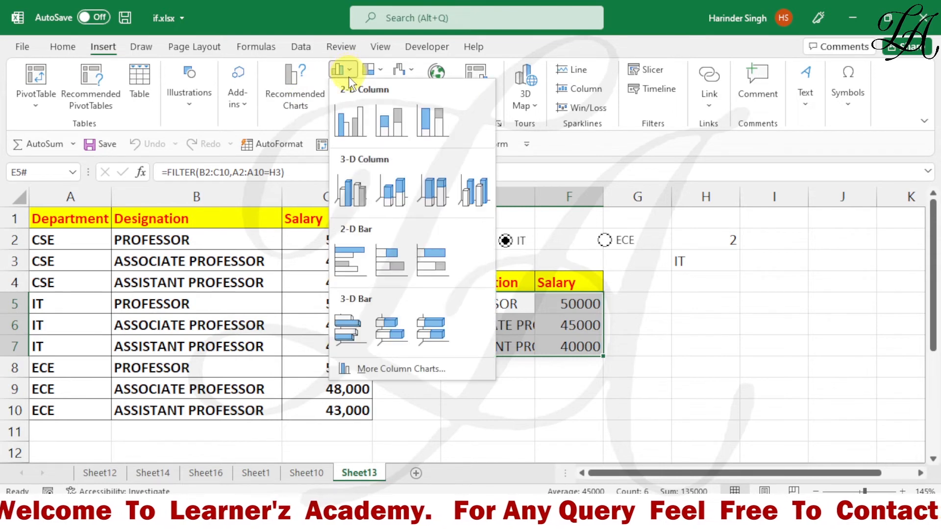
{"action": "left_click", "coordinate": [349, 121]}
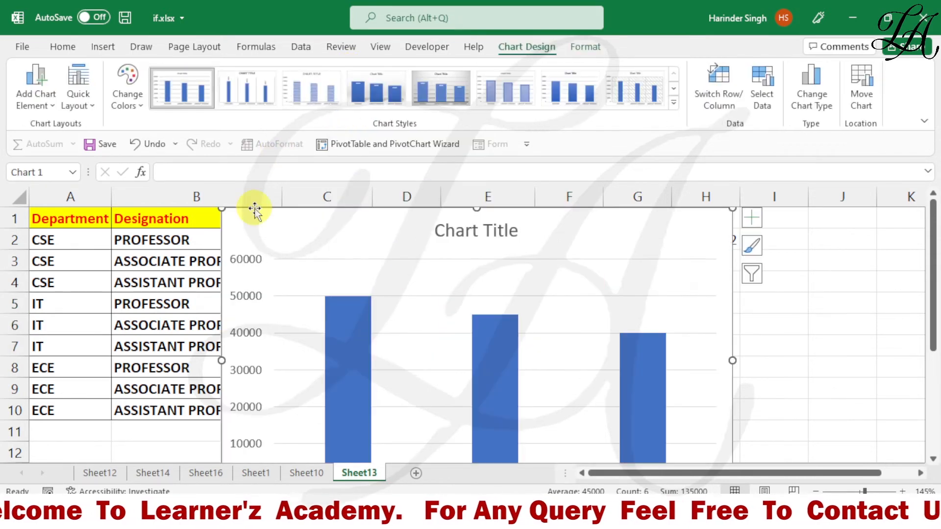
Shrink the chart and place it beside the filtered table, covering roughly G2:J11.
{"action": "left_click_drag", "start_coordinate": [222, 208], "coordinate": [516, 336]}
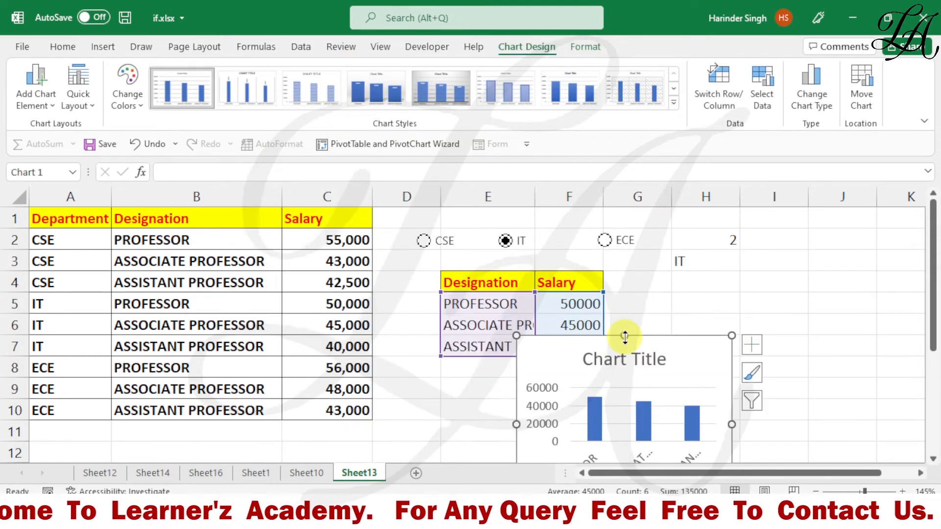
{"action": "left_click_drag", "start_coordinate": [621, 329], "coordinate": [725, 256]}
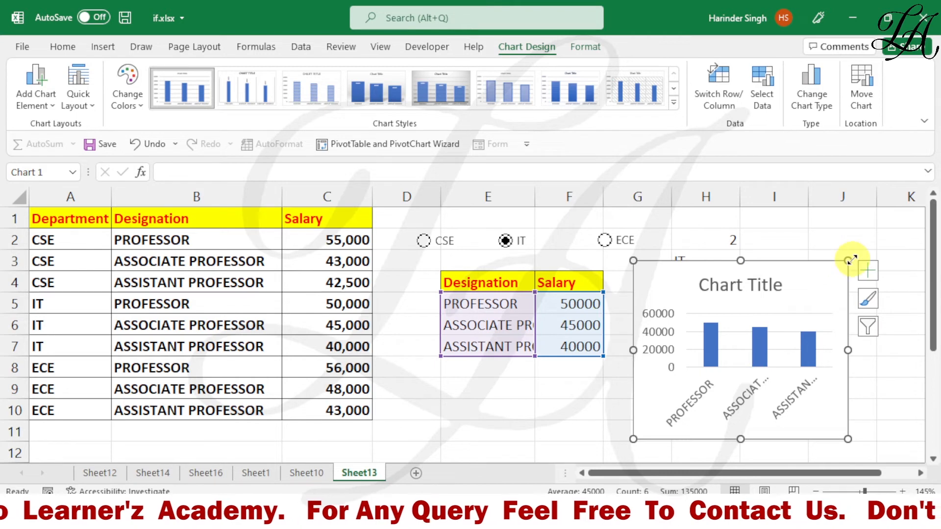
{"action": "left_click_drag", "start_coordinate": [850, 261], "coordinate": [880, 236]}
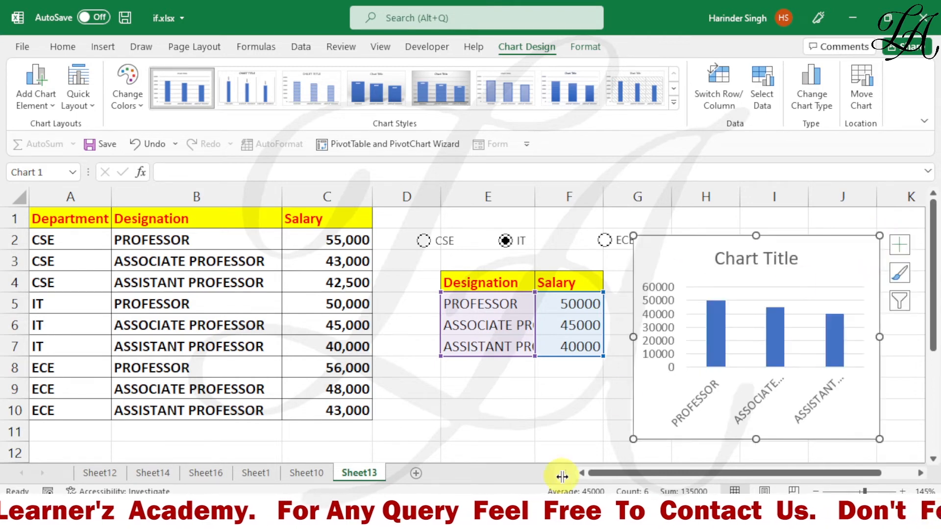
{"action": "left_click_drag", "start_coordinate": [633, 439], "coordinate": [613, 445]}
Delete the chart's vertical axis and remove its gridlines.
{"action": "left_click", "coordinate": [631, 340]}
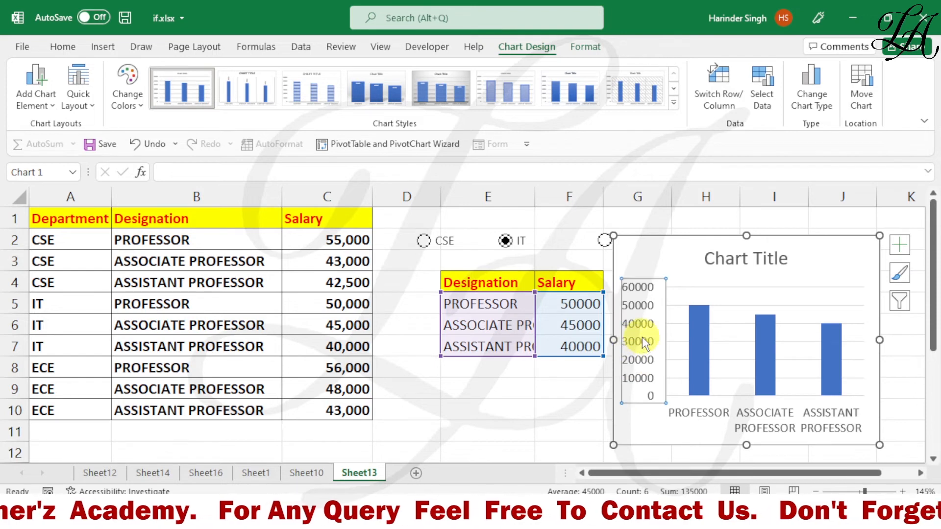
{"action": "key", "text": "Delete"}
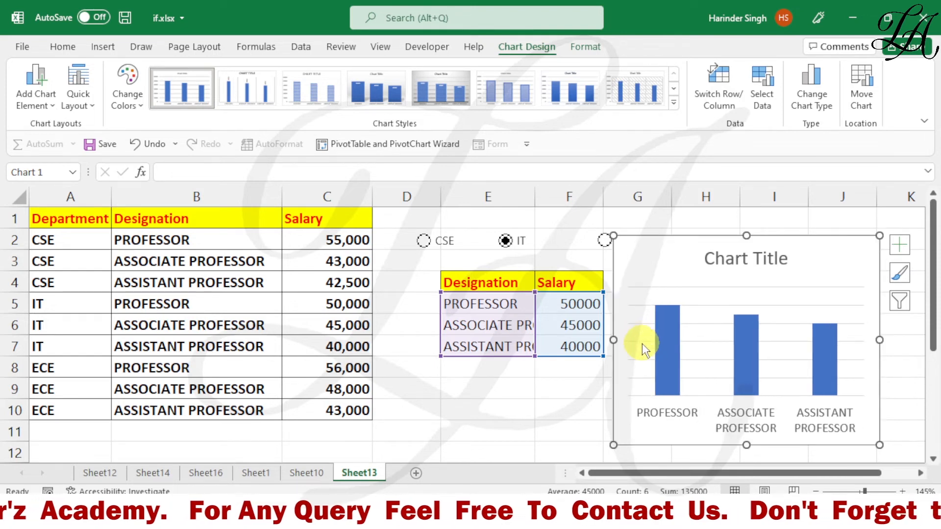
{"action": "left_click", "coordinate": [900, 245]}
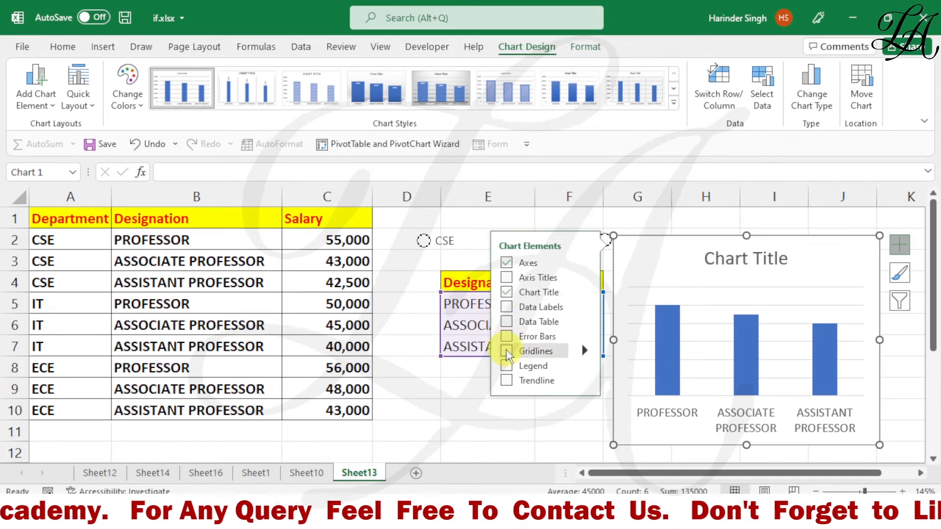
{"action": "left_click", "coordinate": [568, 430]}
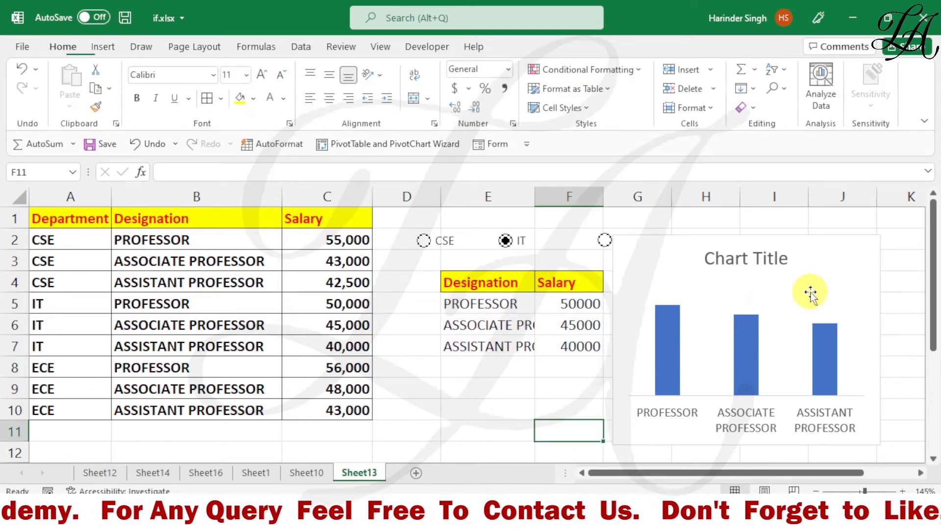
Try to link the chart title to the department name in cell H3.
{"action": "left_click", "coordinate": [780, 257]}
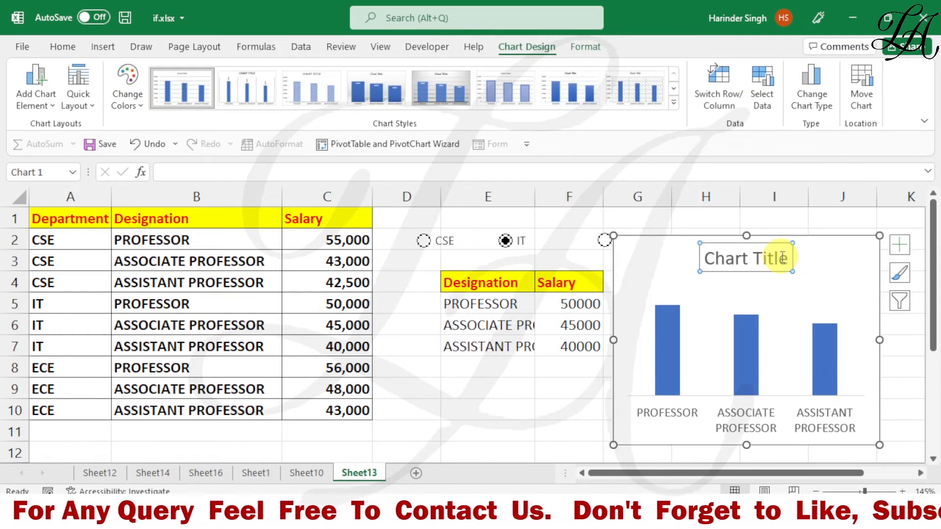
{"action": "left_click", "coordinate": [216, 169]}
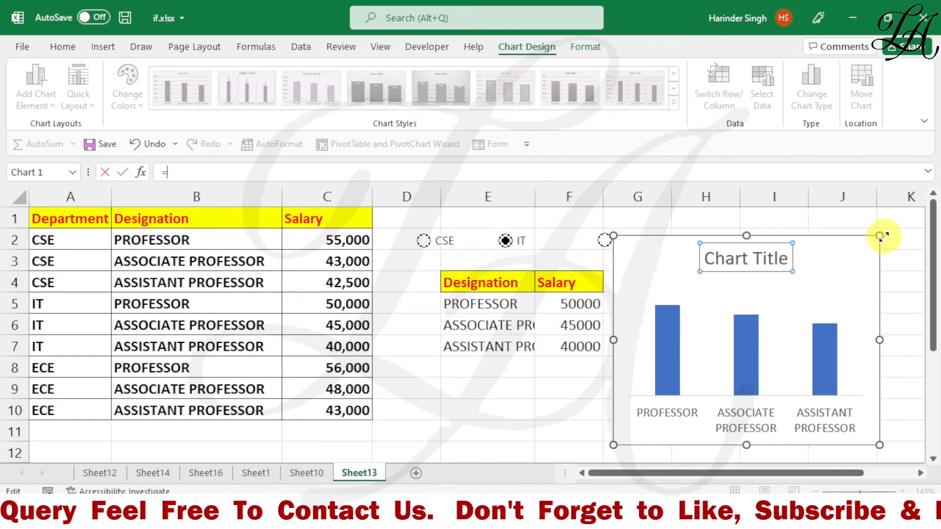
{"action": "left_click_drag", "start_coordinate": [877, 238], "coordinate": [847, 296]}
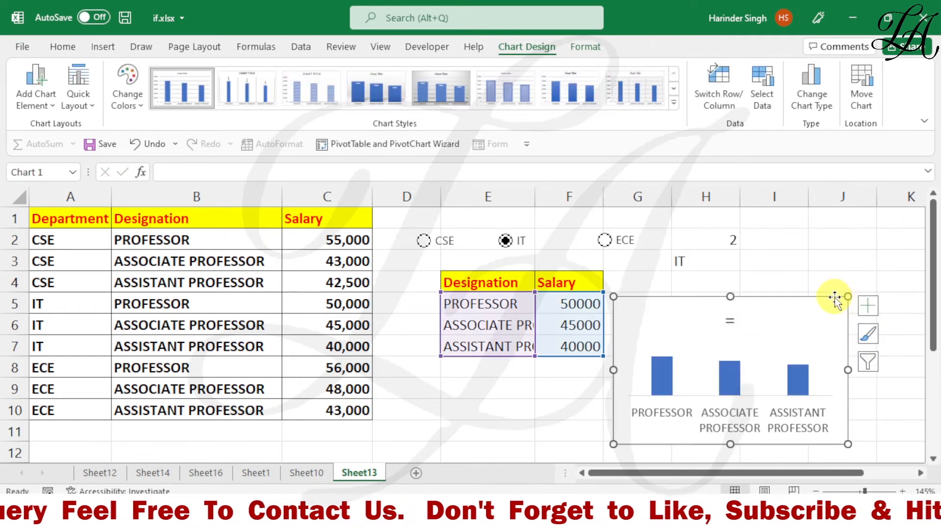
{"action": "left_click", "coordinate": [709, 263]}
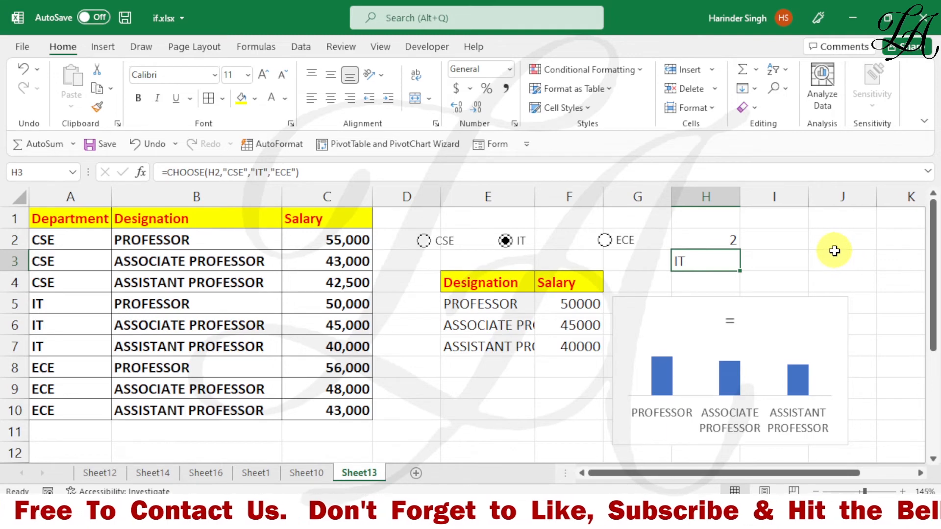
{"action": "key", "text": "Down"}
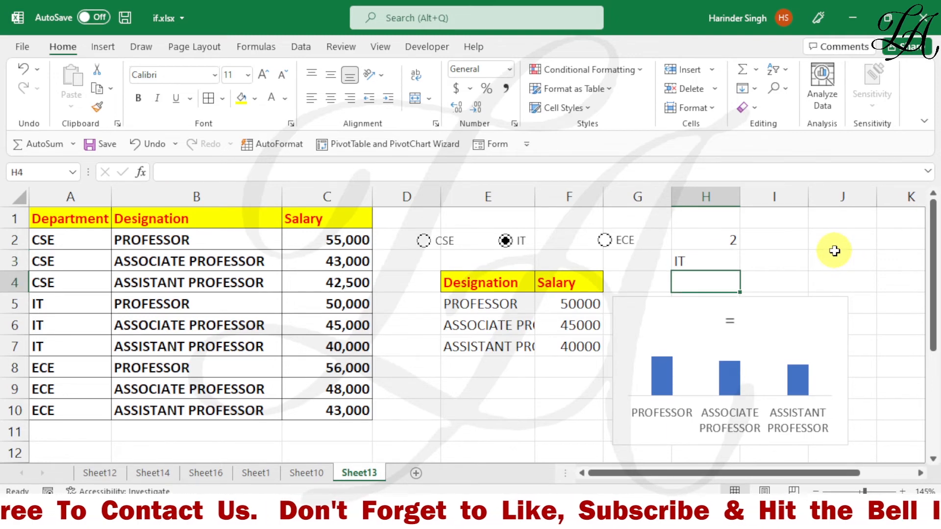
Enlarge the chart up to row 3 and change its title to SALARY.
{"action": "left_click", "coordinate": [764, 310]}
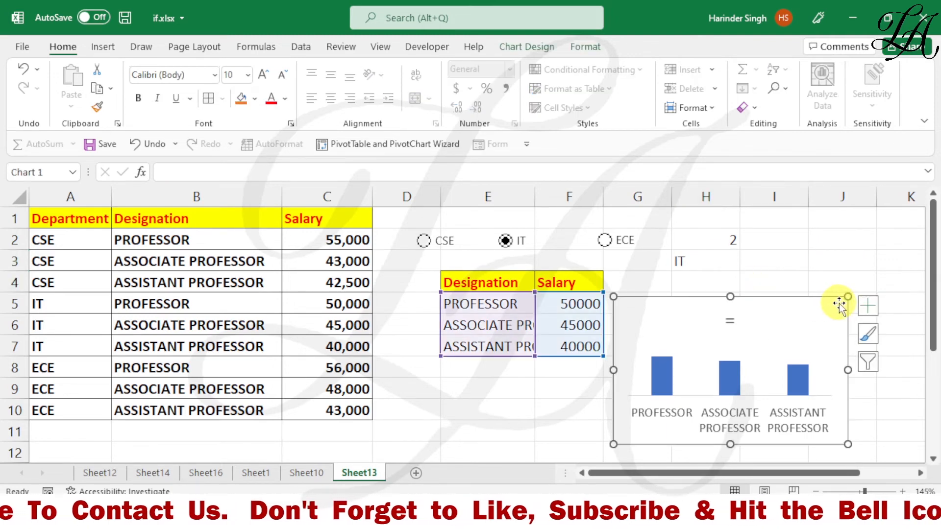
{"action": "left_click_drag", "start_coordinate": [842, 298], "coordinate": [880, 260]}
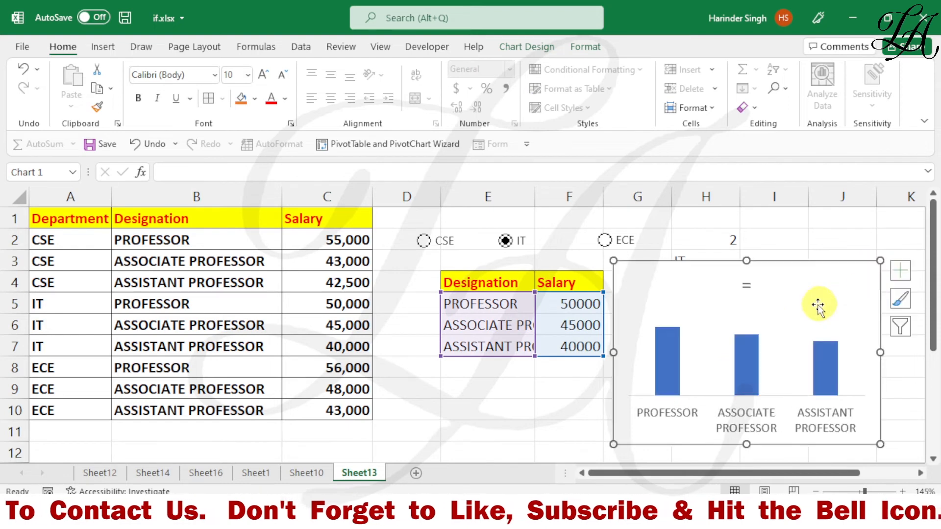
{"action": "left_click", "coordinate": [743, 290]}
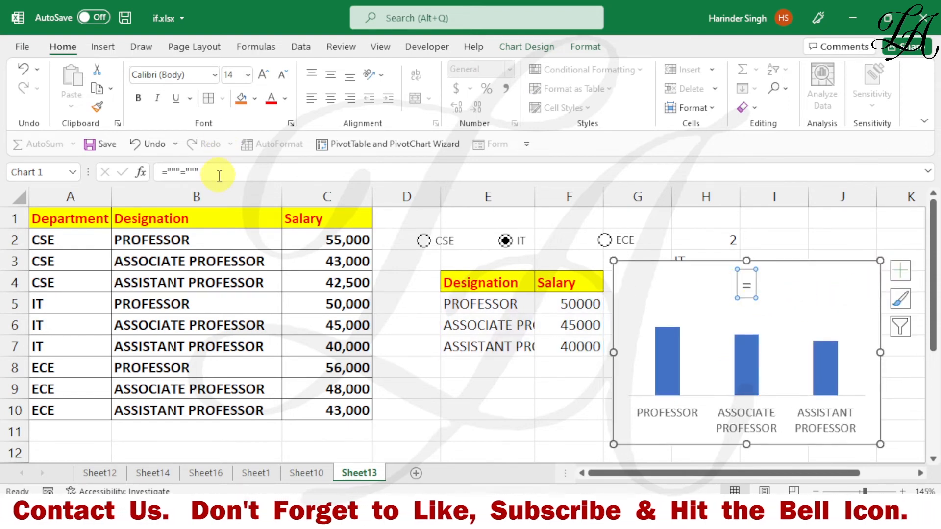
{"action": "left_click_drag", "start_coordinate": [196, 174], "coordinate": [90, 171]}
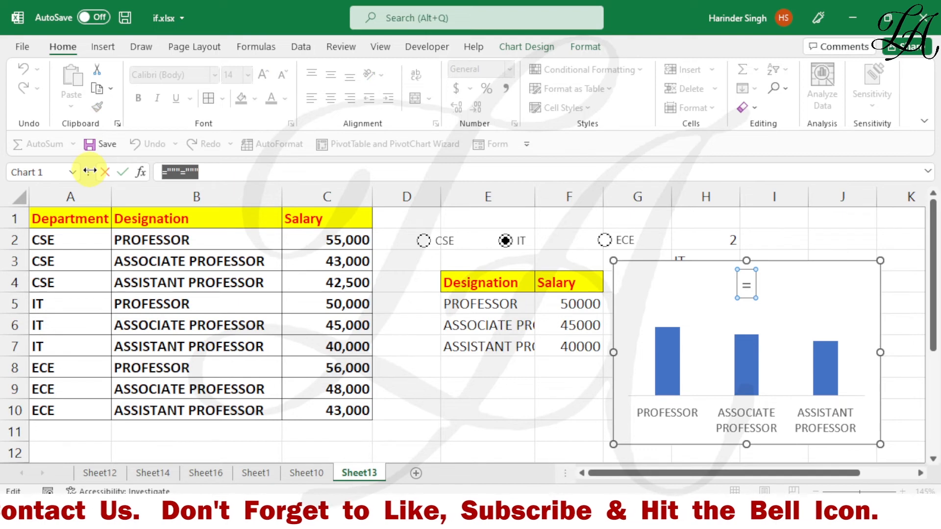
{"action": "key", "text": "BackSpace"}
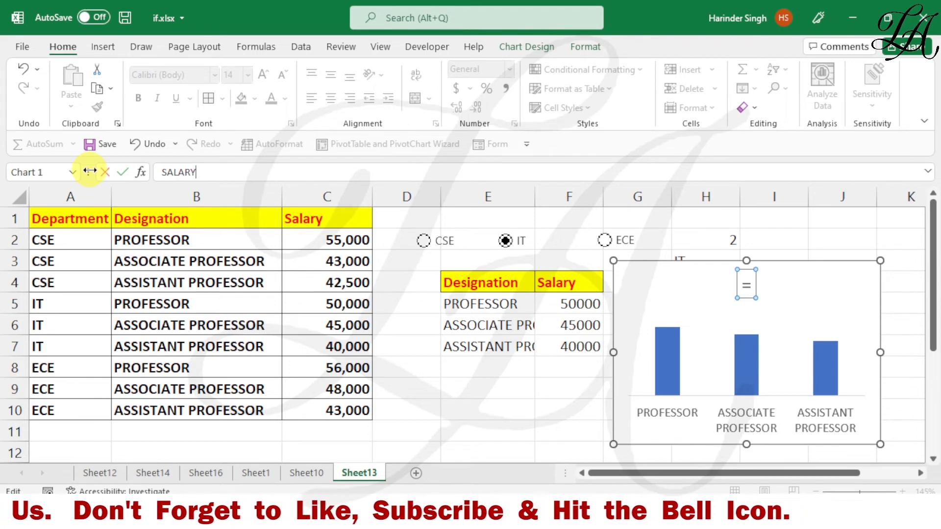
{"action": "key", "text": "Return"}
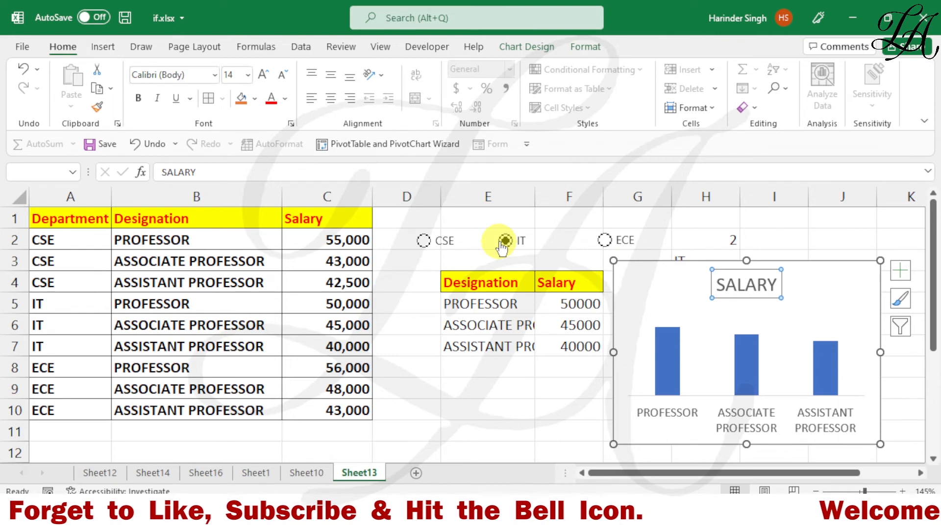
Add data labels to the chart's columns and choose the CSE option button to check them.
{"action": "right_click", "coordinate": [666, 365]}
{"action": "left_click", "coordinate": [715, 312]}
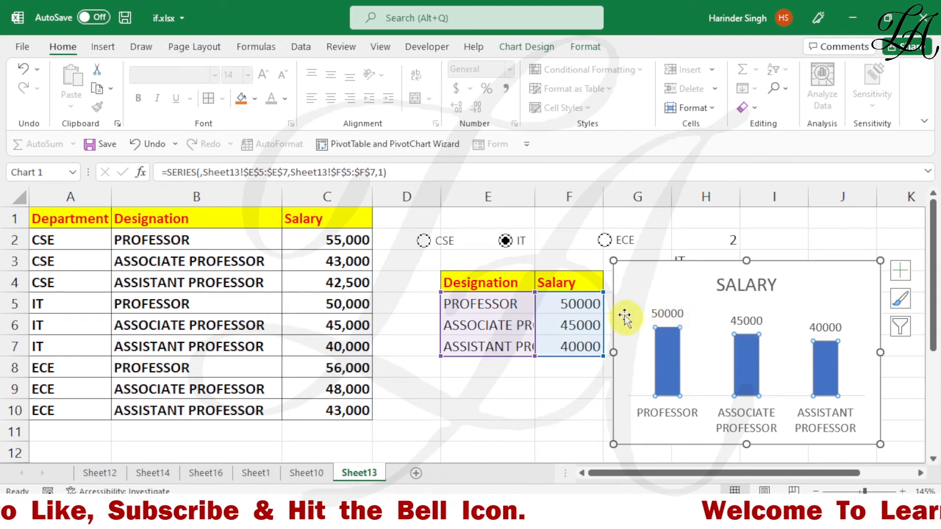
{"action": "left_click", "coordinate": [421, 243]}
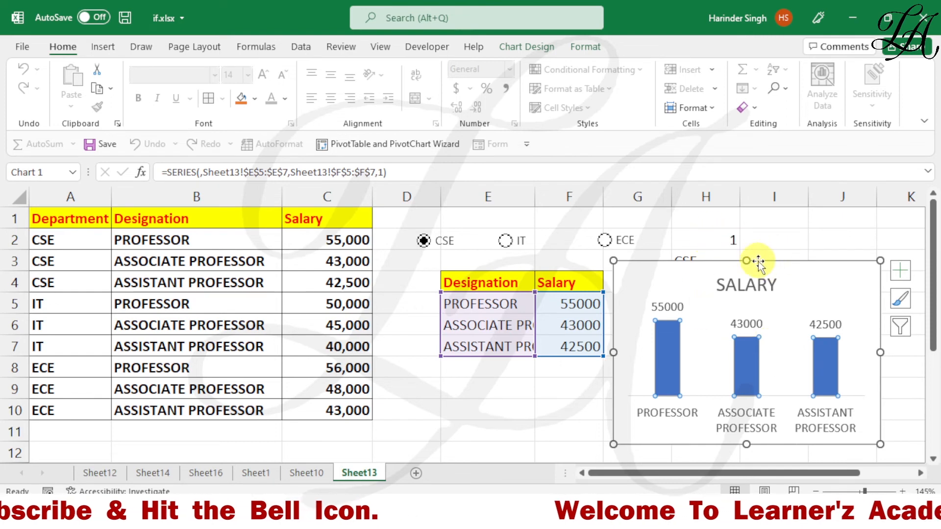
Hide the helper values in H2:H3 with a white font colour and enlarge the chart up into row 2 and across into column K.
{"action": "left_click_drag", "start_coordinate": [746, 260], "coordinate": [746, 274]}
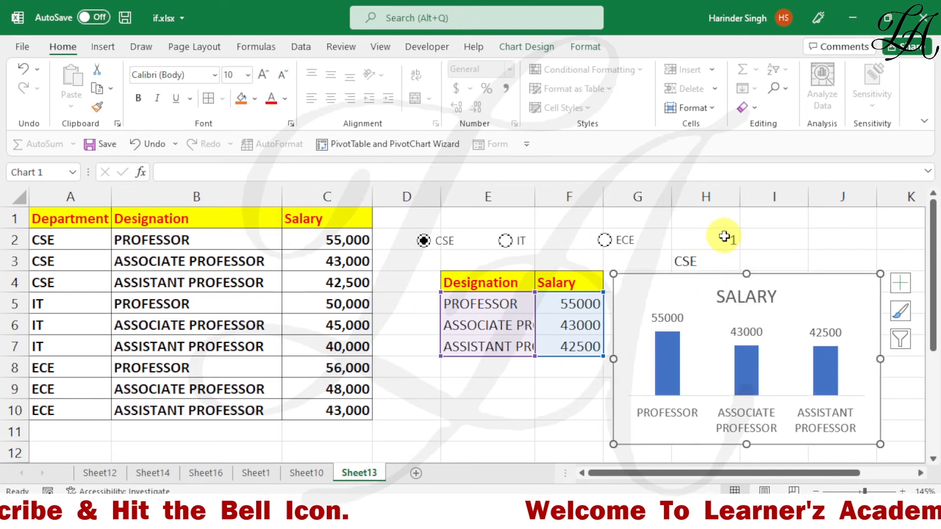
{"action": "left_click_drag", "start_coordinate": [714, 237], "coordinate": [714, 257]}
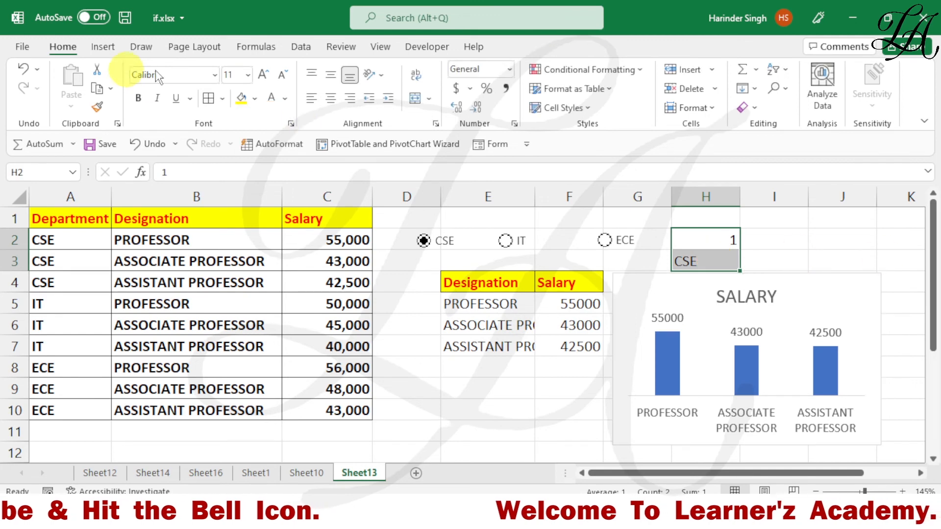
{"action": "left_click", "coordinate": [283, 99]}
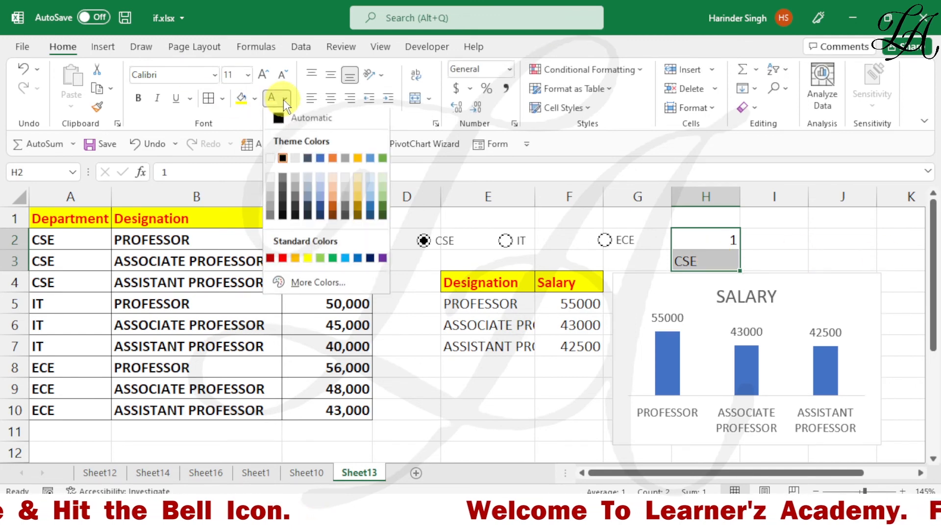
{"action": "left_click", "coordinate": [269, 159]}
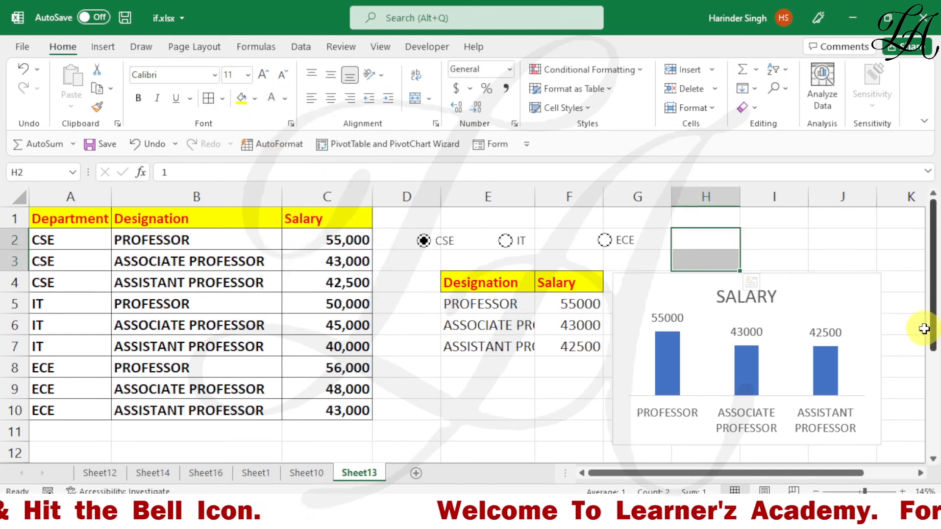
{"action": "left_click", "coordinate": [889, 258]}
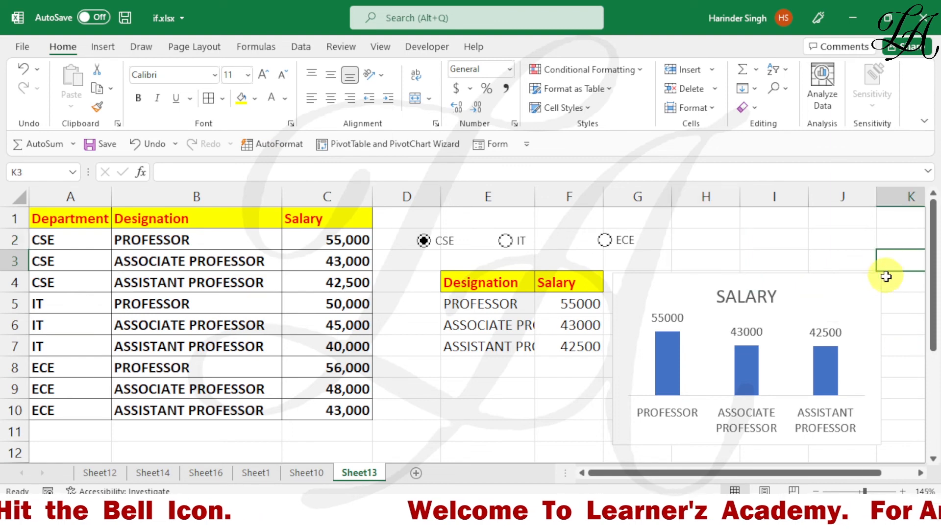
{"action": "left_click", "coordinate": [845, 292]}
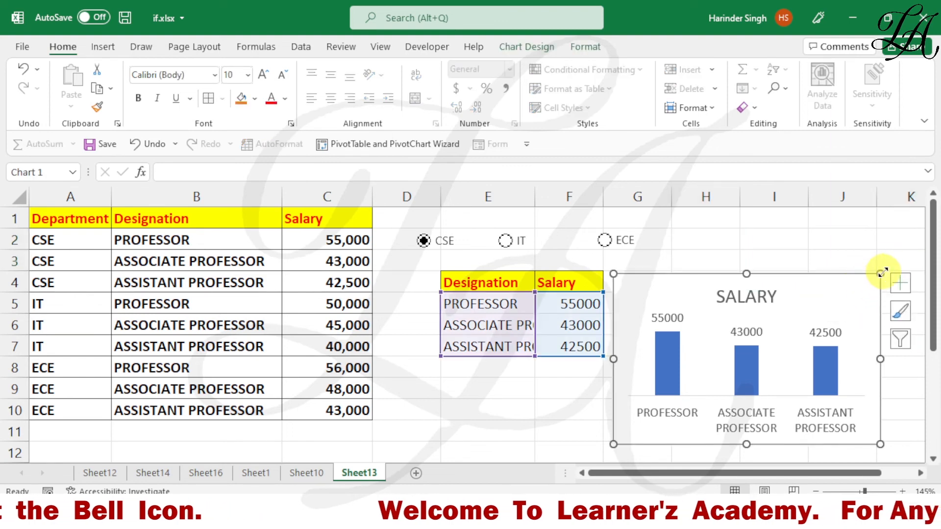
{"action": "left_click_drag", "start_coordinate": [880, 273], "coordinate": [903, 246]}
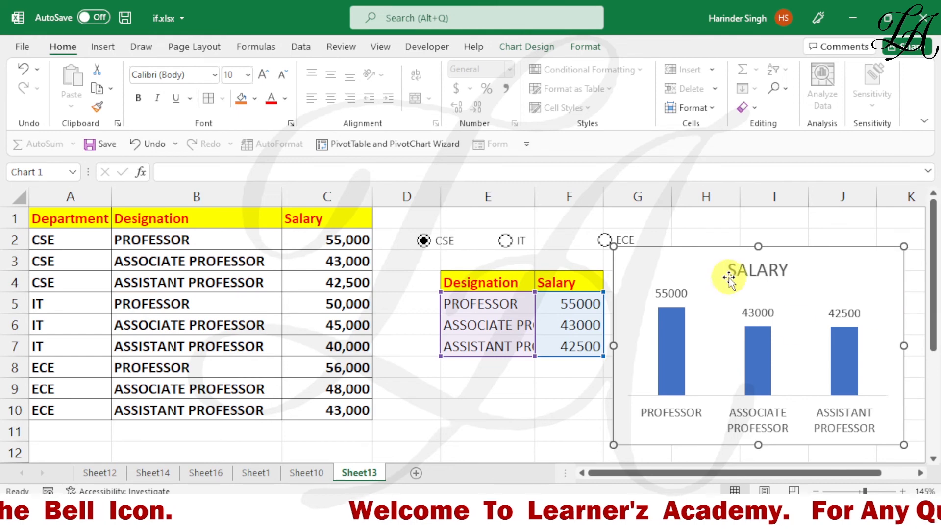
Test the chart by choosing the IT option button and then ECE, and examine the Professor column.
{"action": "left_click", "coordinate": [508, 242]}
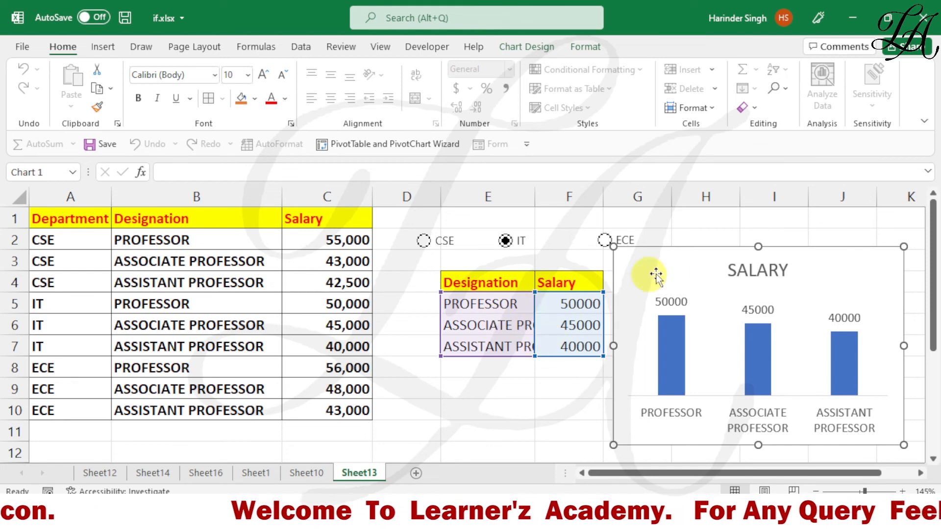
{"action": "left_click", "coordinate": [606, 241]}
{"action": "mouse_move", "coordinate": [674, 311]}
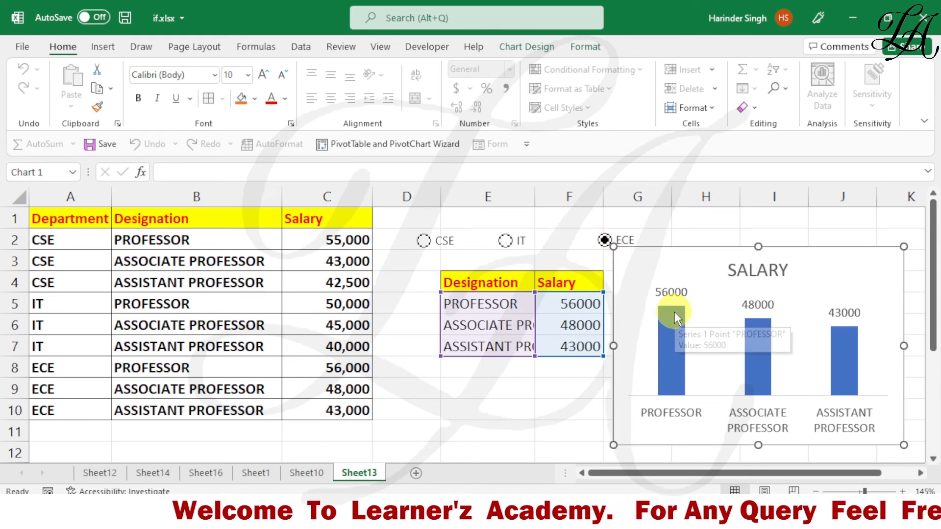